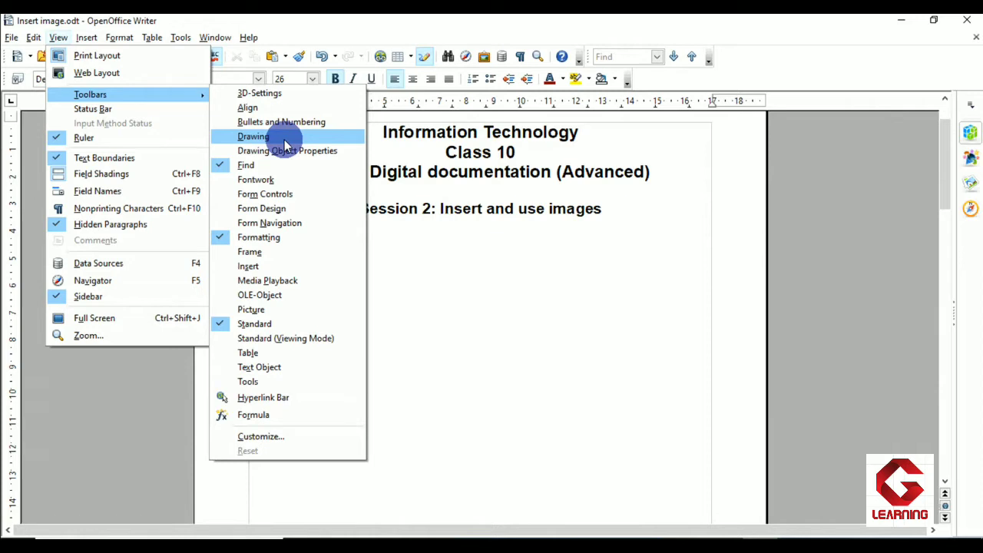
Show the Drawing toolbar and draw a rectangle about 9 cm wide and 3.5 cm tall beside the "Objects" heading
{"action": "left_click", "coordinate": [285, 145]}
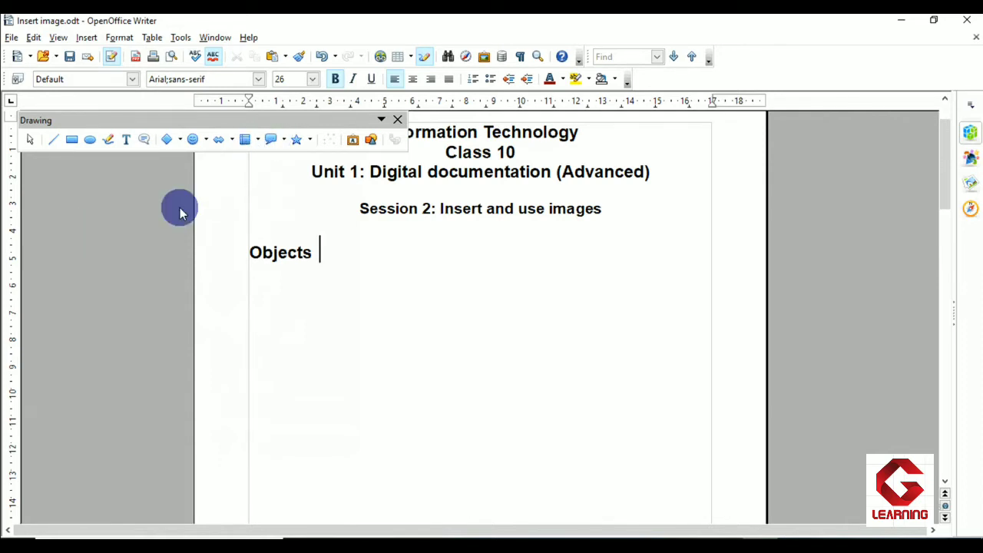
{"action": "left_click", "coordinate": [78, 147]}
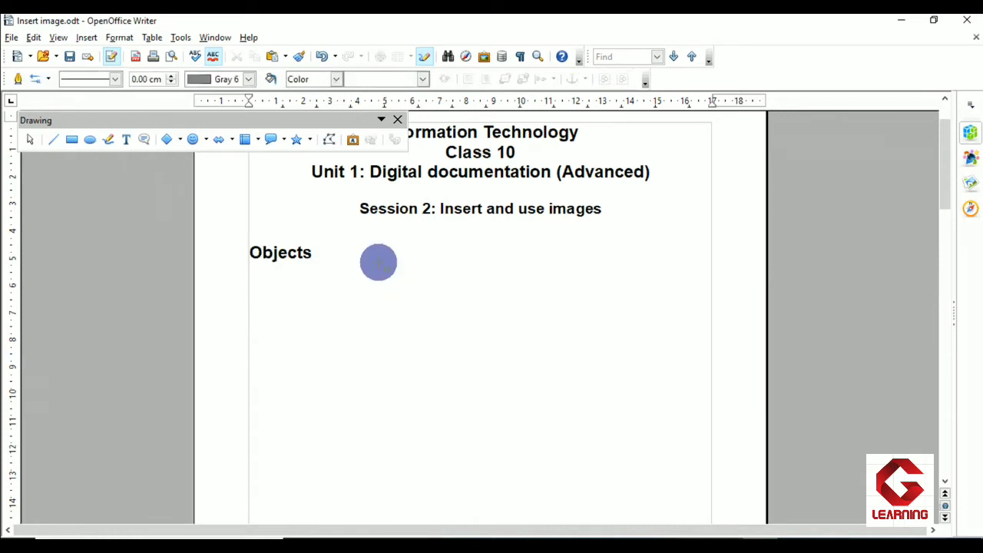
{"action": "left_click_drag", "start_coordinate": [379, 263], "coordinate": [623, 359]}
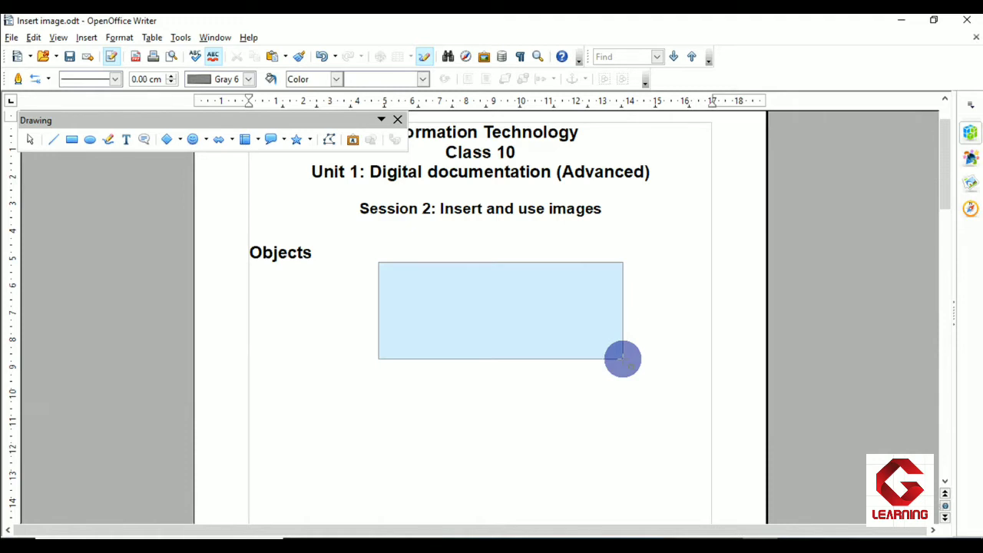
{"action": "left_click_drag", "start_coordinate": [622, 358], "coordinate": [623, 358]}
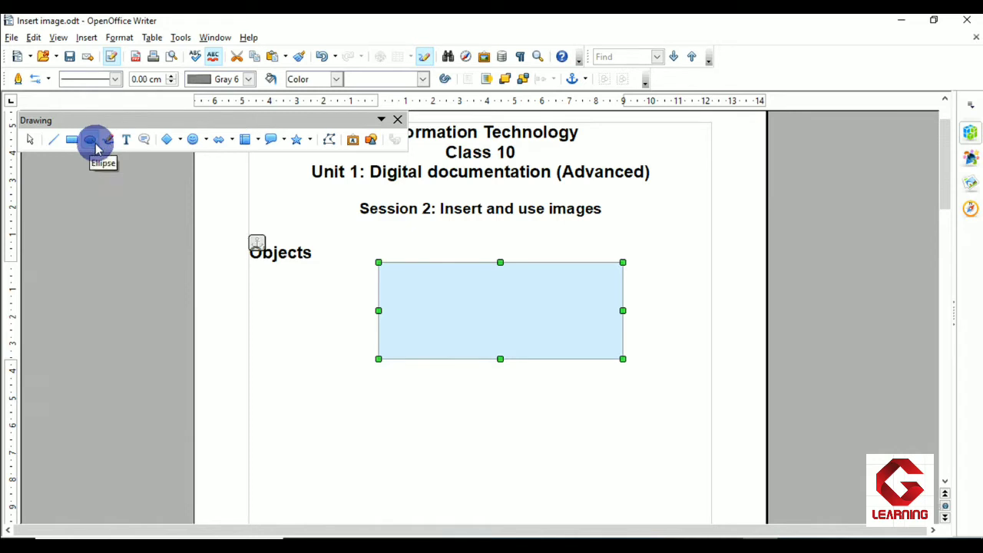
Draw an upright ellipse about 4 cm wide and 6 cm tall below the rectangle
{"action": "scroll", "coordinate": [435, 357], "scroll_direction": "down", "scroll_amount": 3}
{"action": "scroll", "coordinate": [424, 347], "scroll_direction": "down", "scroll_amount": 1}
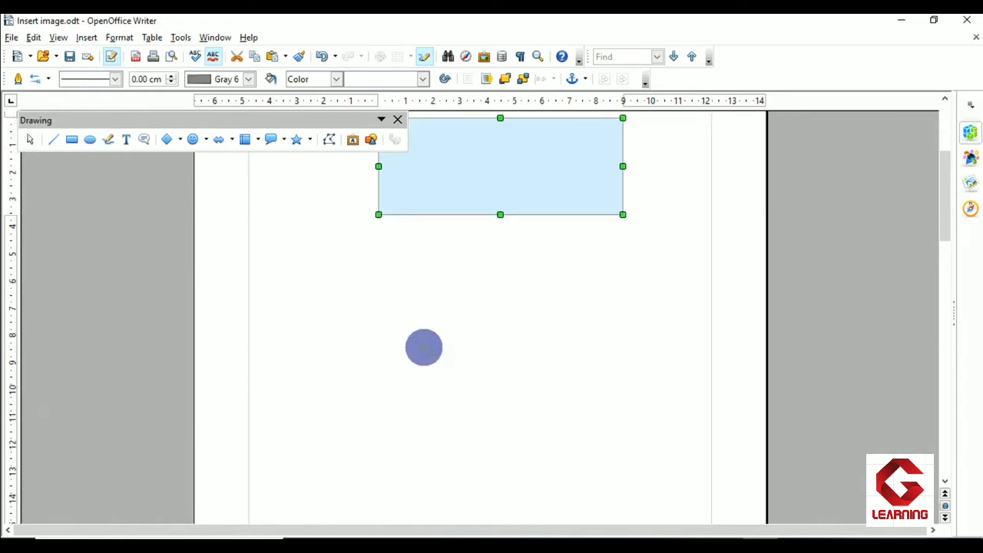
{"action": "left_click", "coordinate": [398, 274]}
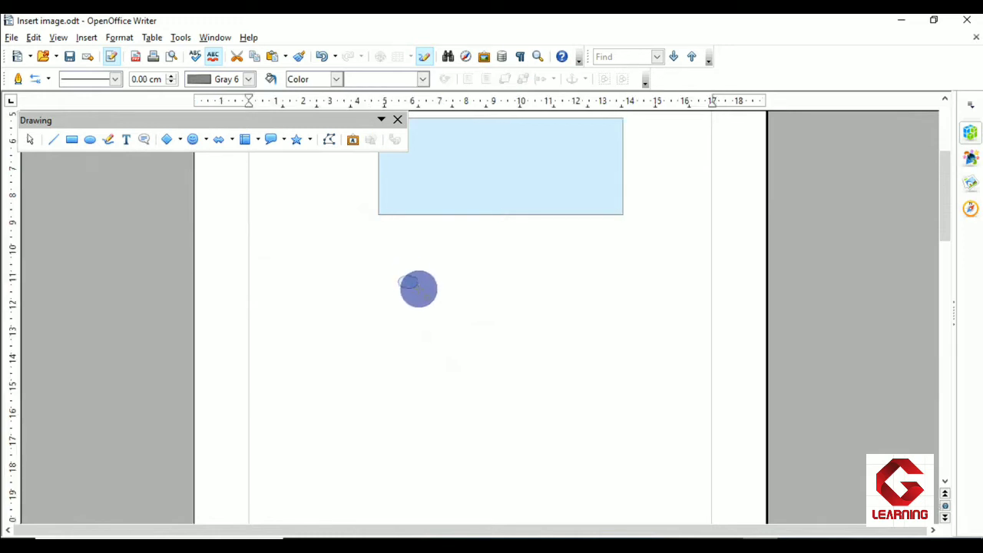
{"action": "mouse_move", "coordinate": [431, 304]}
{"action": "left_mouse_down"}
{"action": "mouse_move", "coordinate": [467, 337]}
{"action": "mouse_move", "coordinate": [502, 430]}
{"action": "left_mouse_up"}
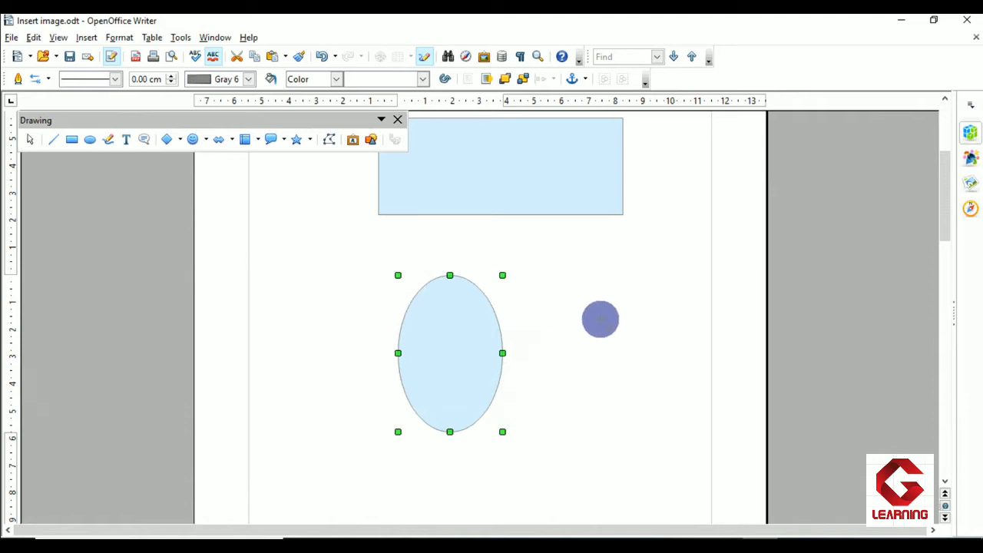
Draw a smaller upright ellipse beside the large one and a flat ellipse about 3.5 cm wide below it
{"action": "left_click", "coordinate": [583, 291]}
{"action": "left_click_drag", "start_coordinate": [583, 291], "coordinate": [646, 382]}
{"action": "left_click", "coordinate": [556, 459]}
{"action": "left_click_drag", "start_coordinate": [556, 458], "coordinate": [653, 498]}
{"action": "scroll", "coordinate": [543, 430], "scroll_direction": "down", "scroll_amount": 2}
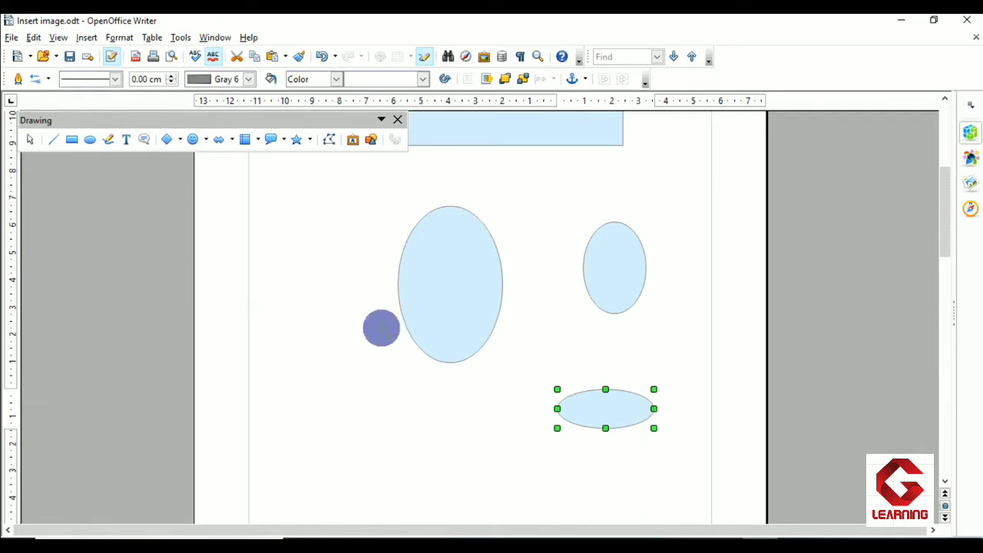
{"action": "scroll", "coordinate": [381, 328], "scroll_direction": "up", "scroll_amount": 5}
{"action": "key", "text": "Escape"}
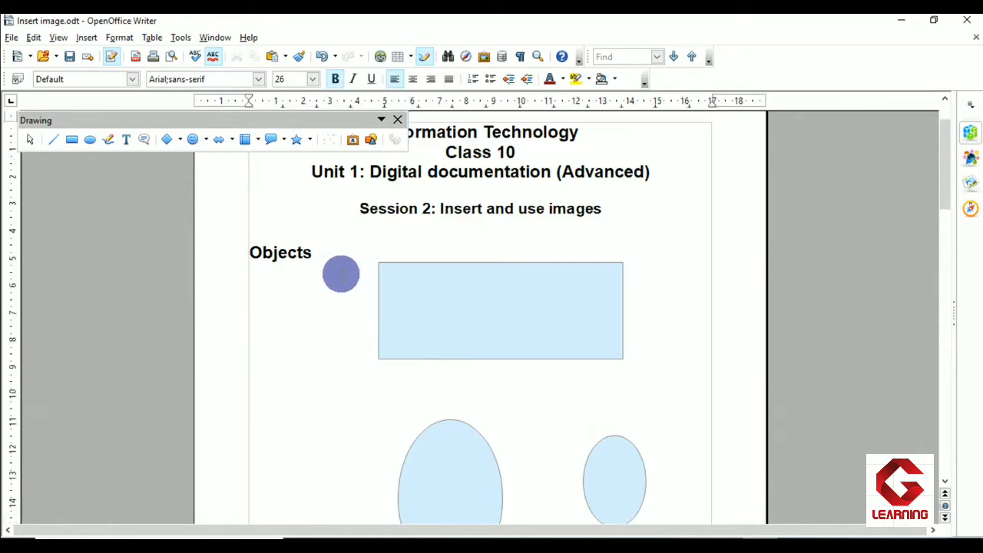
Draw a square with sides of about 5 cm near the page's lower-left margin using the Rectangle tool
{"action": "scroll", "coordinate": [341, 274], "scroll_direction": "down", "scroll_amount": 3}
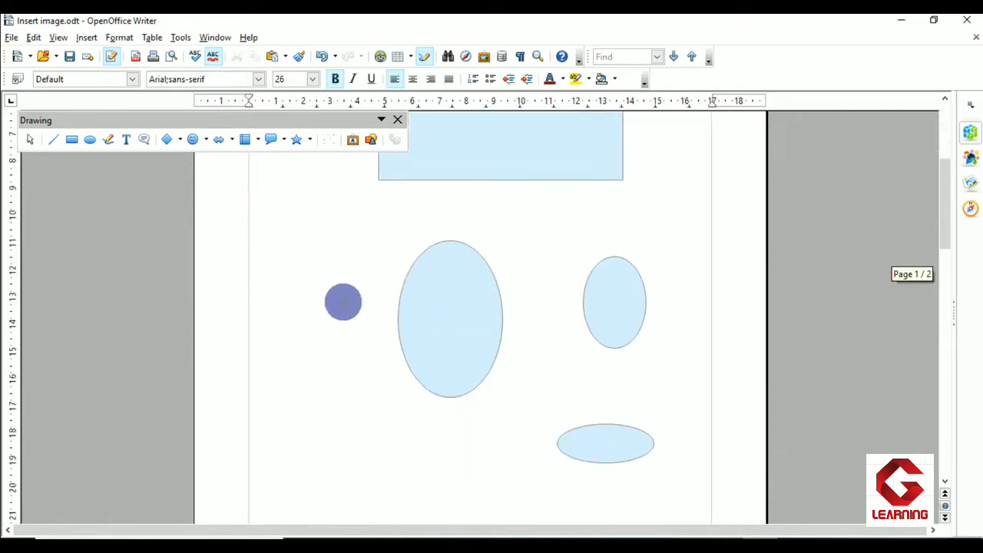
{"action": "scroll", "coordinate": [353, 325], "scroll_direction": "up", "scroll_amount": 2}
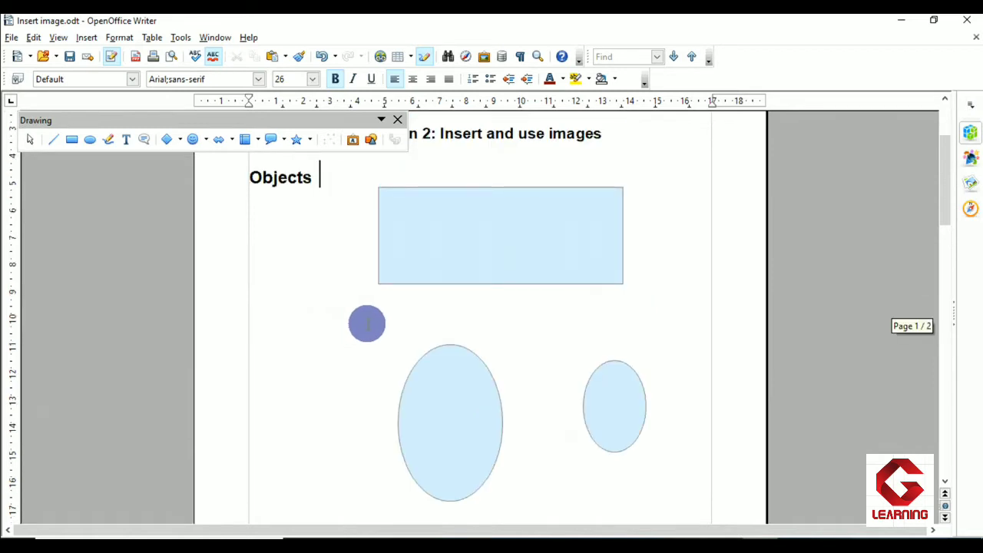
{"action": "scroll", "coordinate": [369, 326], "scroll_direction": "down", "scroll_amount": 5}
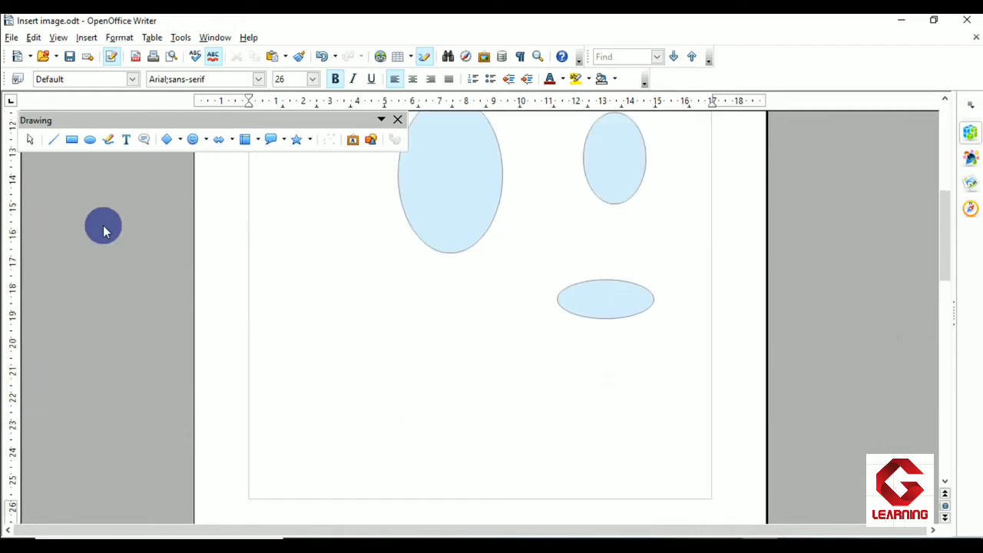
{"action": "left_click", "coordinate": [73, 144]}
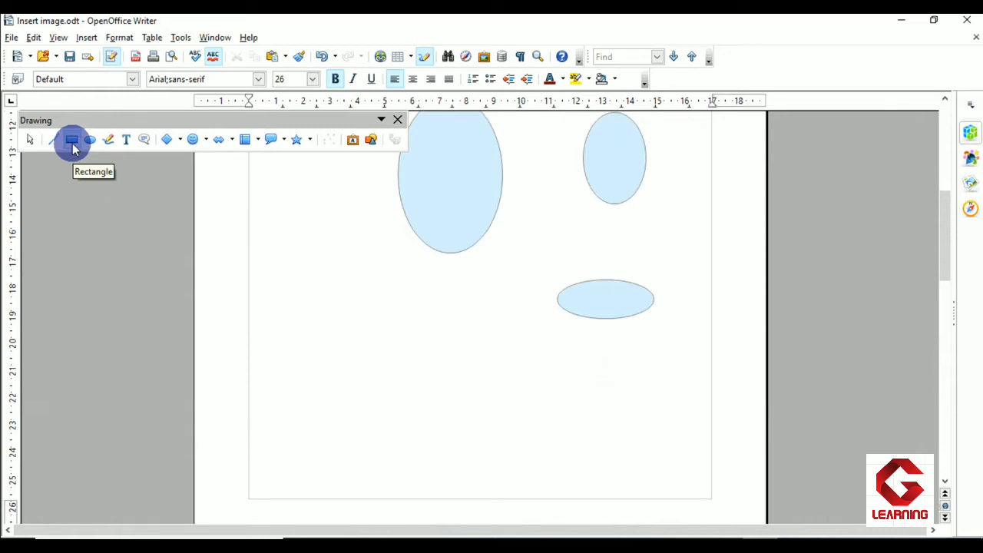
{"action": "left_click", "coordinate": [73, 146]}
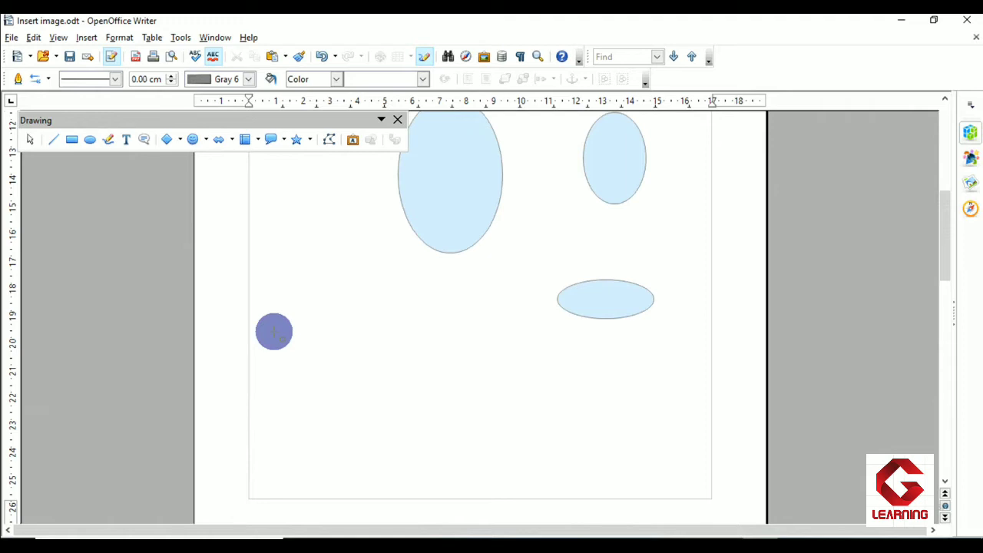
{"action": "mouse_move", "coordinate": [274, 332]}
{"action": "left_mouse_down"}
{"action": "mouse_move", "coordinate": [329, 381]}
{"action": "mouse_move", "coordinate": [406, 416]}
{"action": "left_mouse_up"}
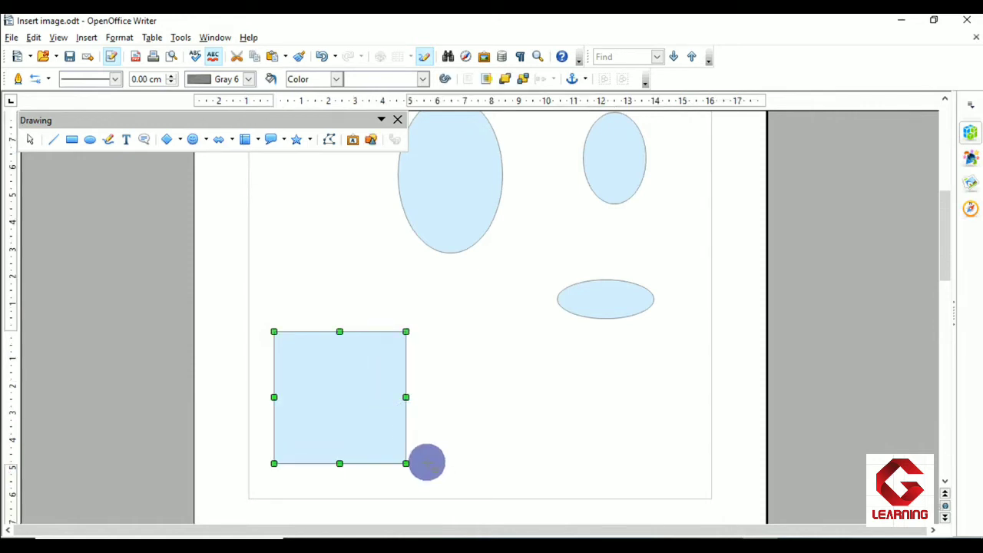
{"action": "left_click", "coordinate": [446, 443]}
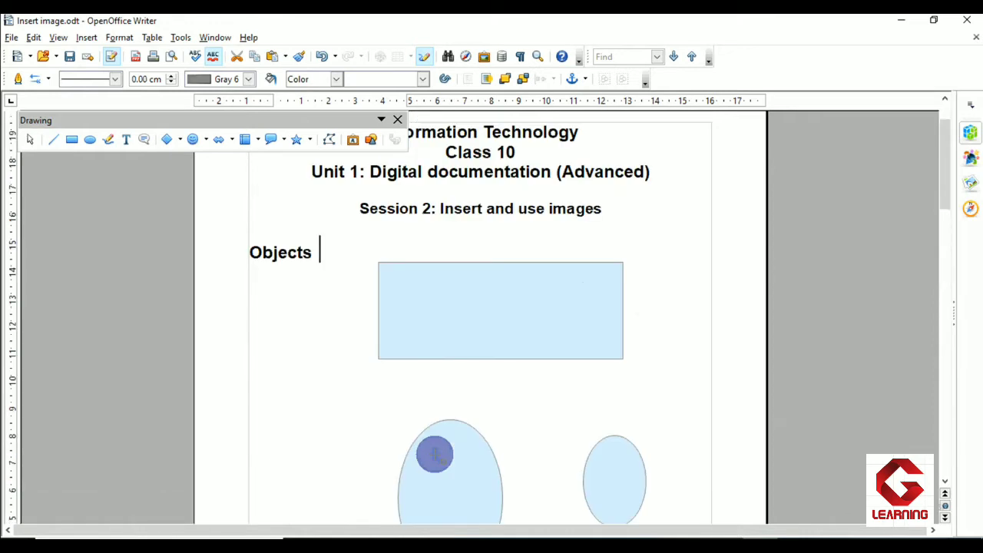
Draw a circle about 4.5 cm across beside the square, below the flat ellipse, using the Ellipse tool
{"action": "scroll", "coordinate": [434, 449], "scroll_direction": "down", "scroll_amount": 3}
{"action": "scroll", "coordinate": [435, 454], "scroll_direction": "down", "scroll_amount": 10}
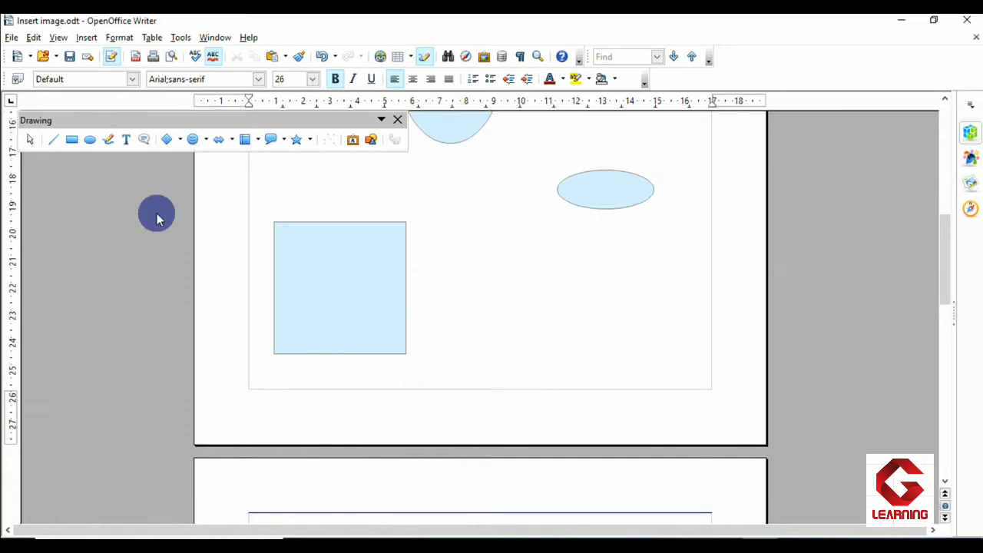
{"action": "left_click", "coordinate": [89, 141]}
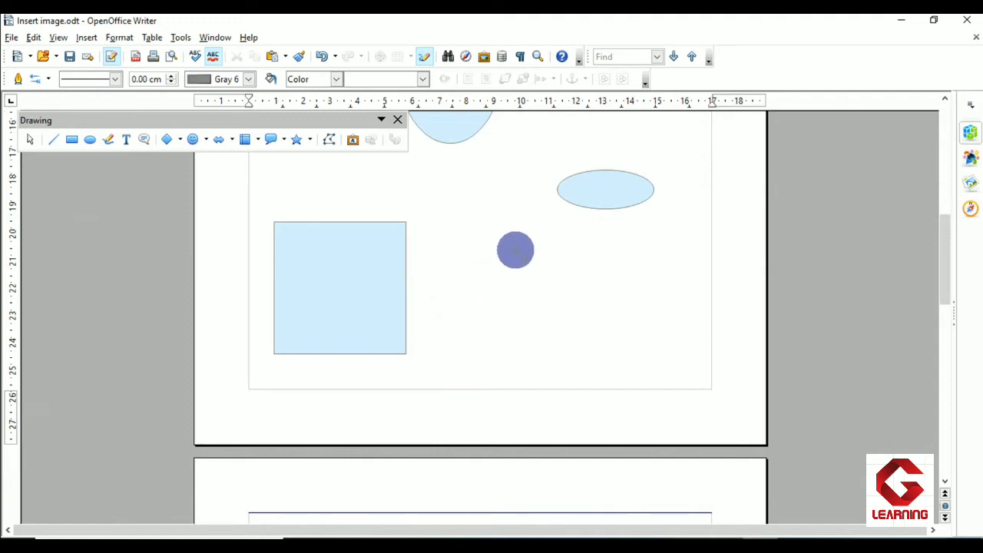
{"action": "left_click_drag", "start_coordinate": [515, 249], "coordinate": [634, 354]}
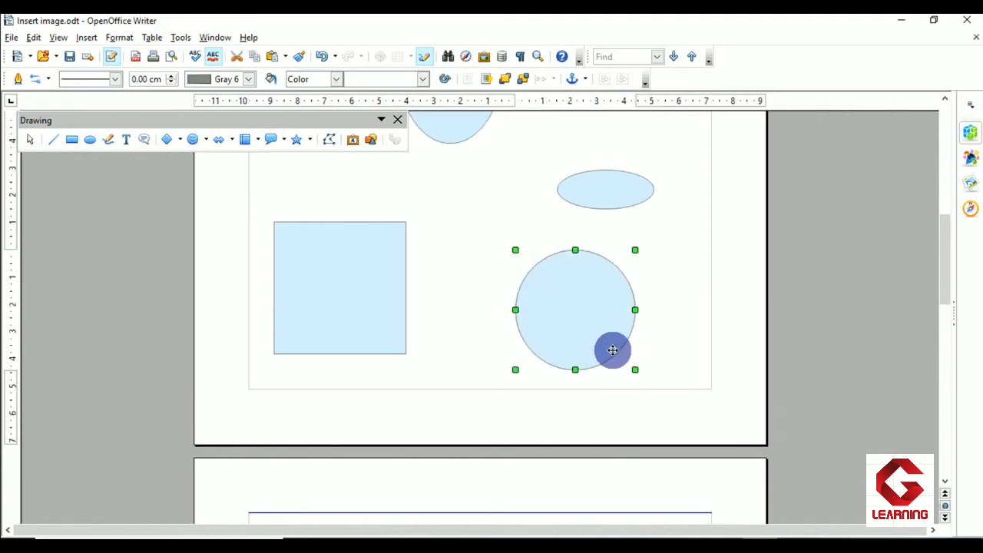
{"action": "left_click", "coordinate": [439, 338]}
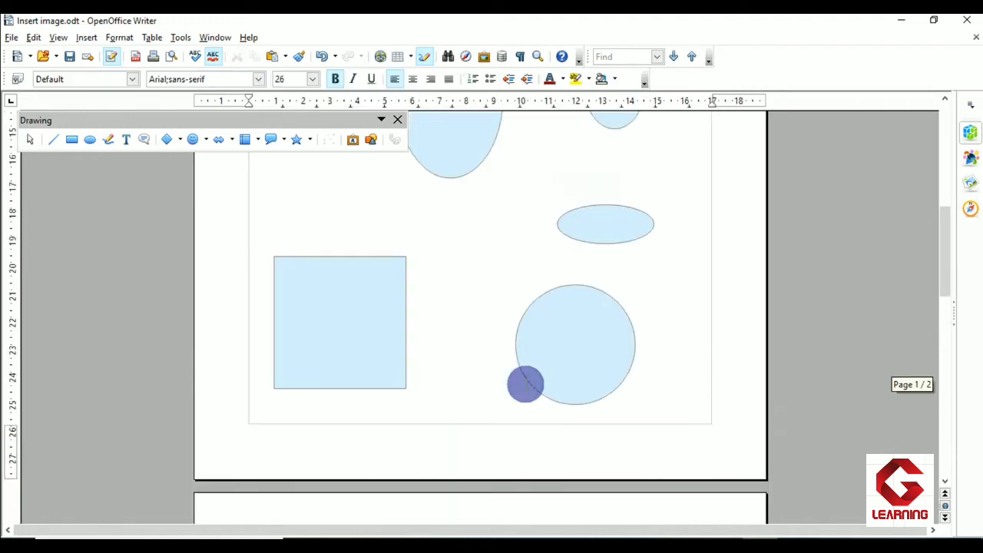
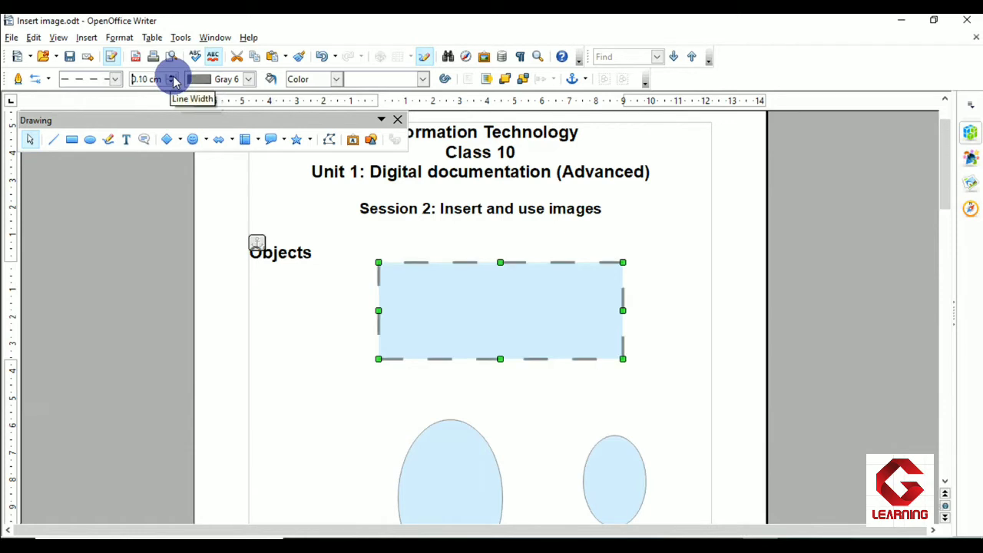
Set the selected rectangle's dashed border to 0.20 cm wide and Orange
{"action": "left_click", "coordinate": [173, 77]}
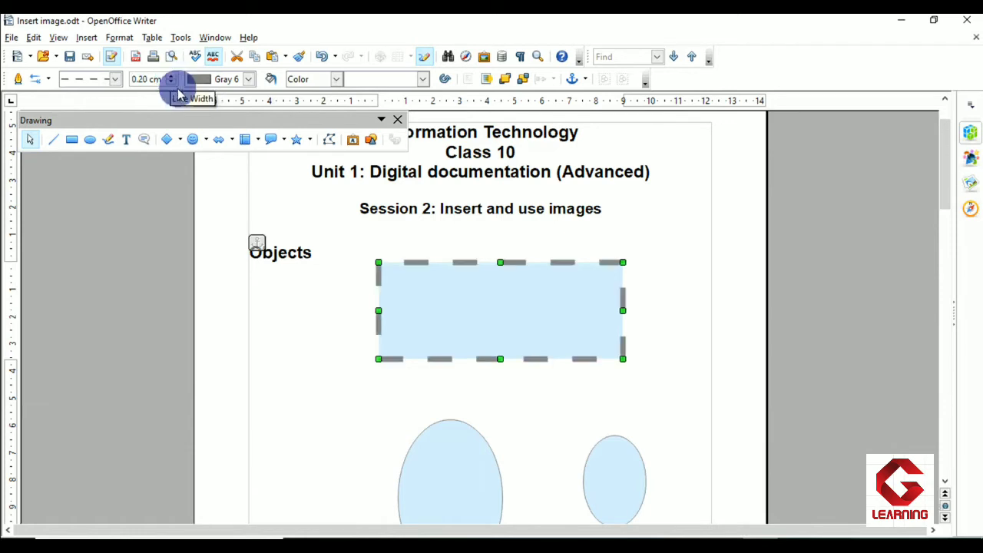
{"action": "left_click", "coordinate": [248, 80]}
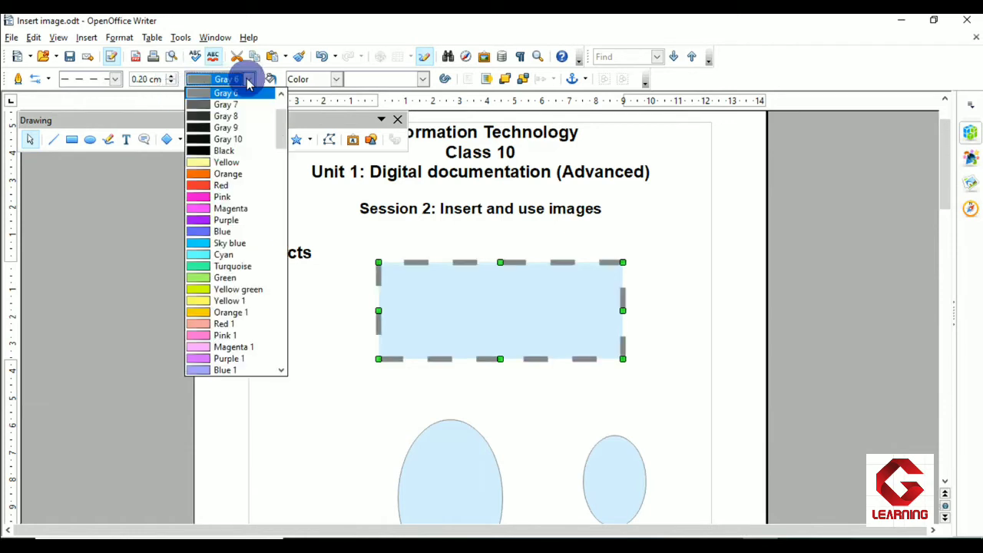
{"action": "left_click", "coordinate": [230, 175]}
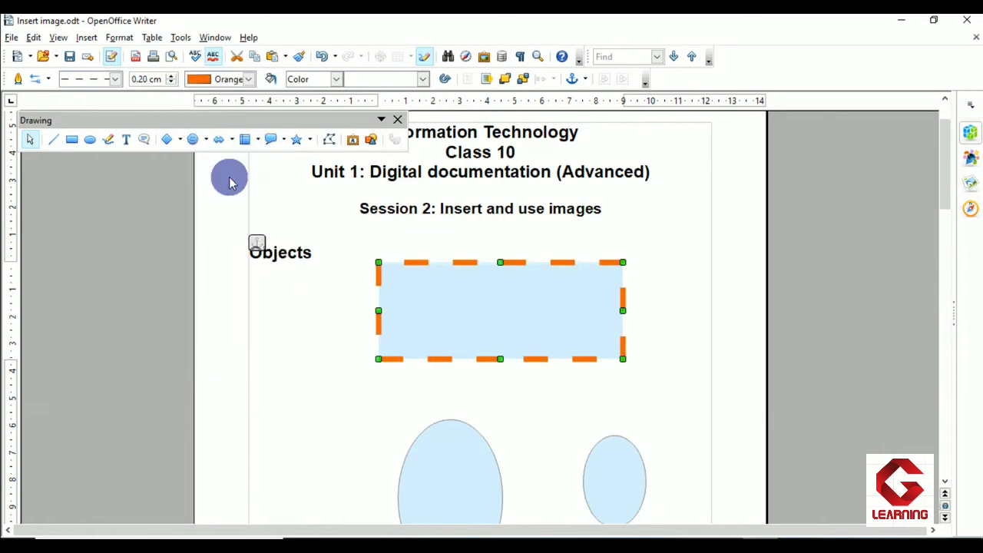
Fill the rectangle with the Dark violet color and deselect it
{"action": "left_click", "coordinate": [271, 81]}
{"action": "left_click", "coordinate": [219, 365]}
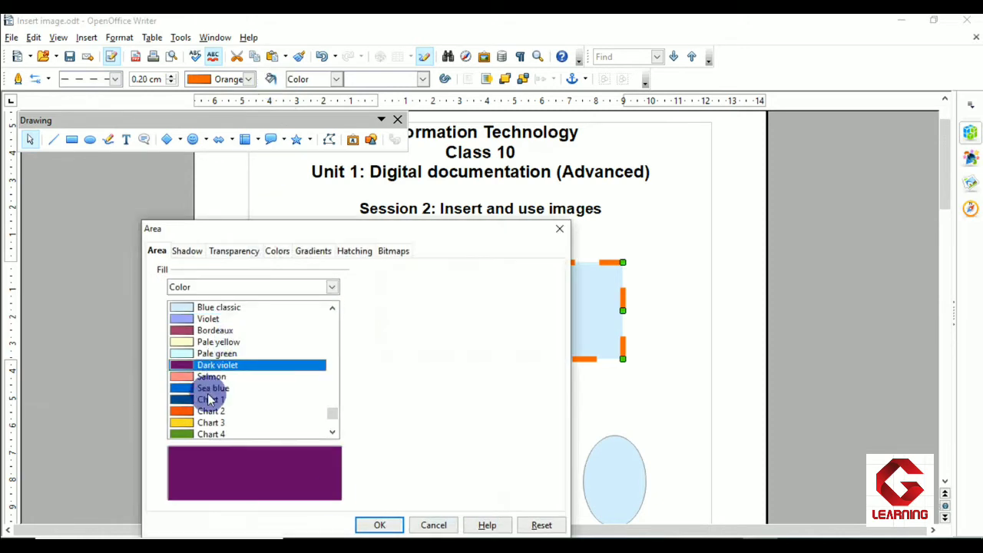
{"action": "left_click", "coordinate": [379, 525]}
{"action": "left_click", "coordinate": [351, 367]}
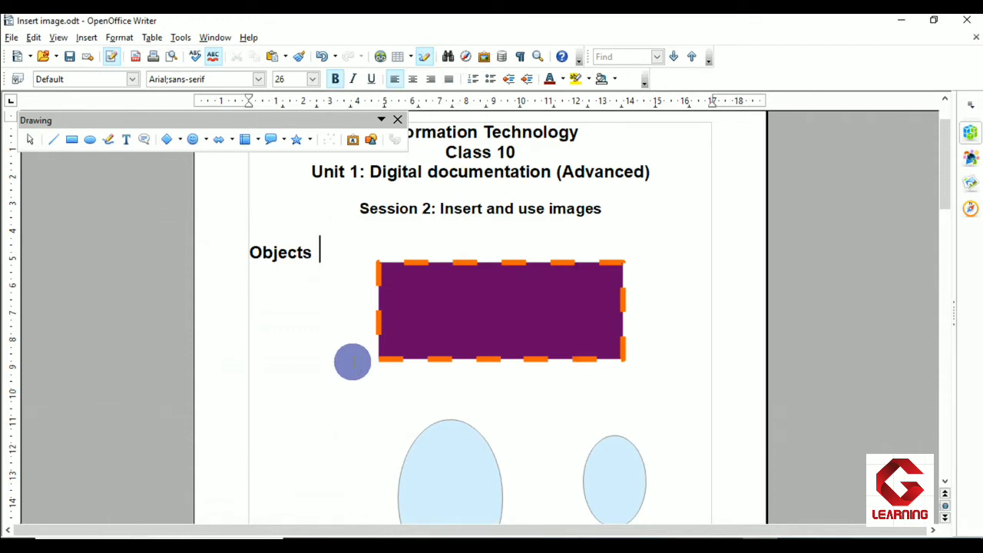
With no shape selected, set the default outline to 3 Dashes 3 Dots (var), 0.10 cm wide and Cyan
{"action": "scroll", "coordinate": [412, 334], "scroll_direction": "down", "scroll_amount": 7}
{"action": "scroll", "coordinate": [494, 357], "scroll_direction": "down", "scroll_amount": 3}
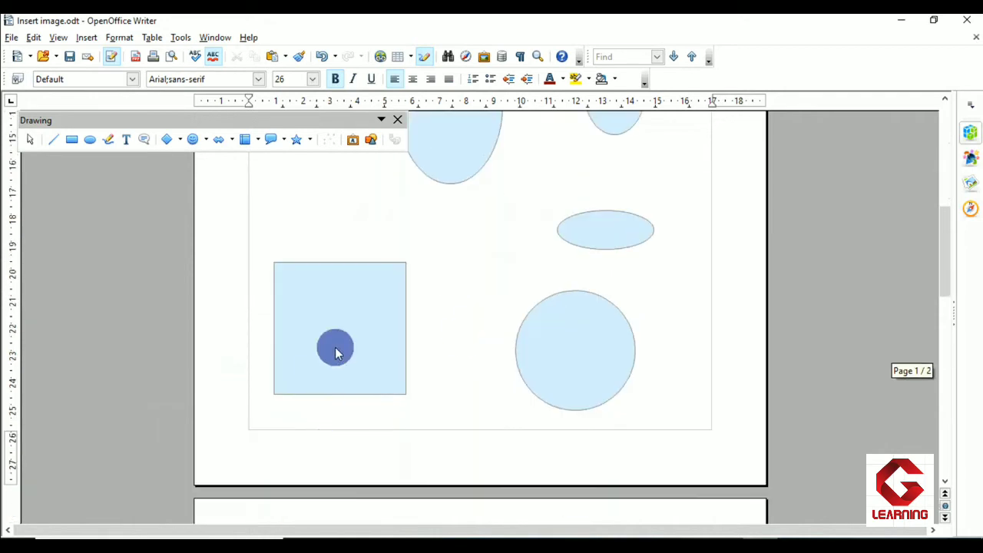
{"action": "scroll", "coordinate": [595, 370], "scroll_direction": "up", "scroll_amount": 10}
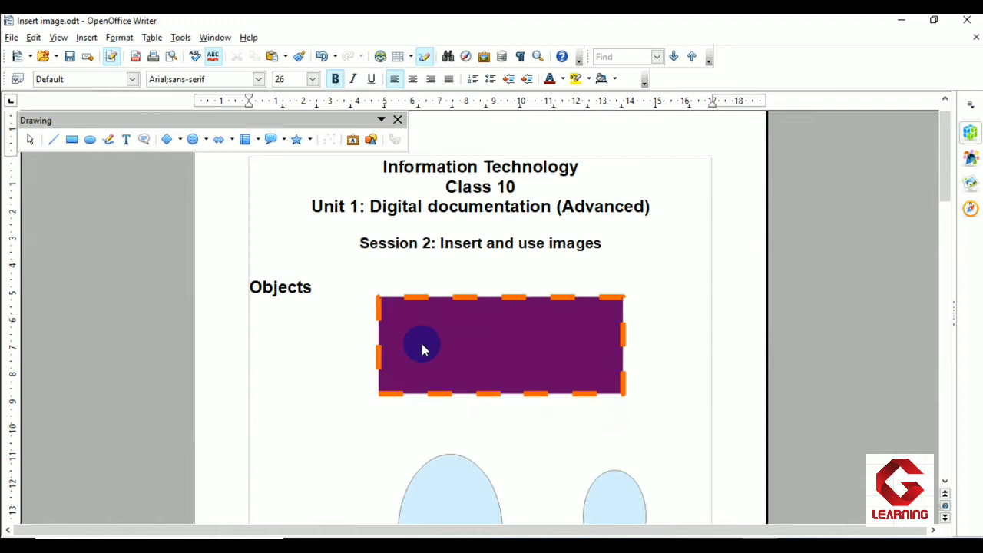
{"action": "scroll", "coordinate": [412, 428], "scroll_direction": "down", "scroll_amount": 10}
{"action": "scroll", "coordinate": [414, 426], "scroll_direction": "down", "scroll_amount": 2}
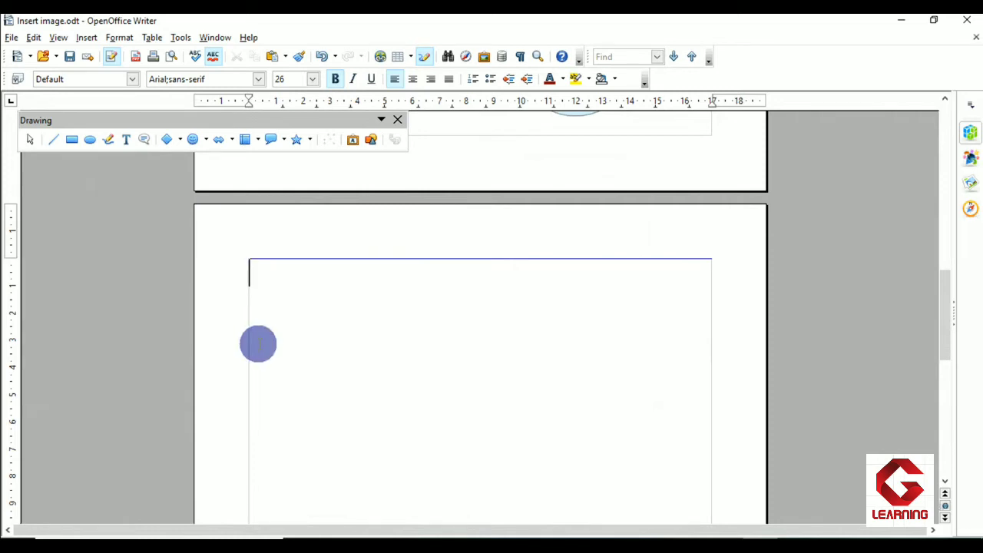
{"action": "left_click", "coordinate": [30, 142]}
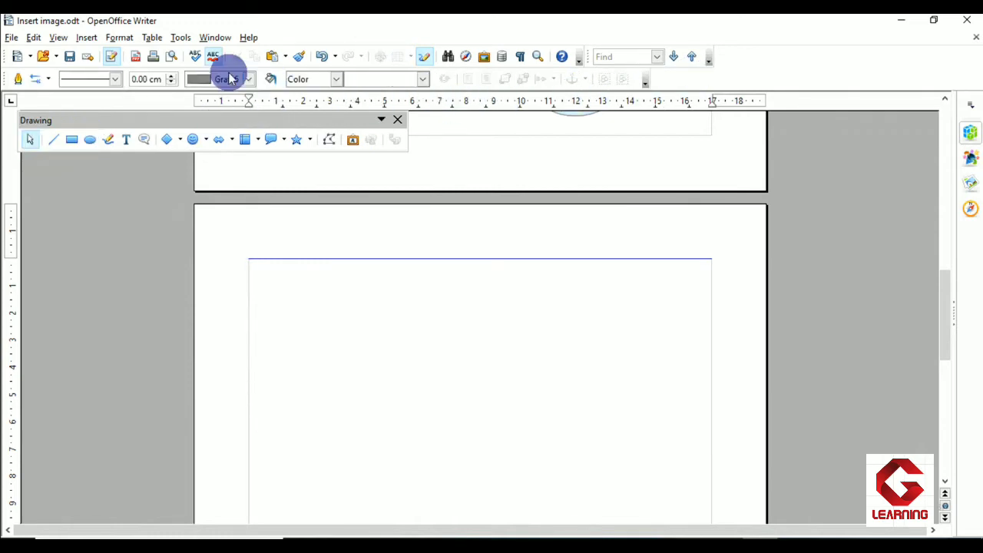
{"action": "left_click", "coordinate": [115, 80]}
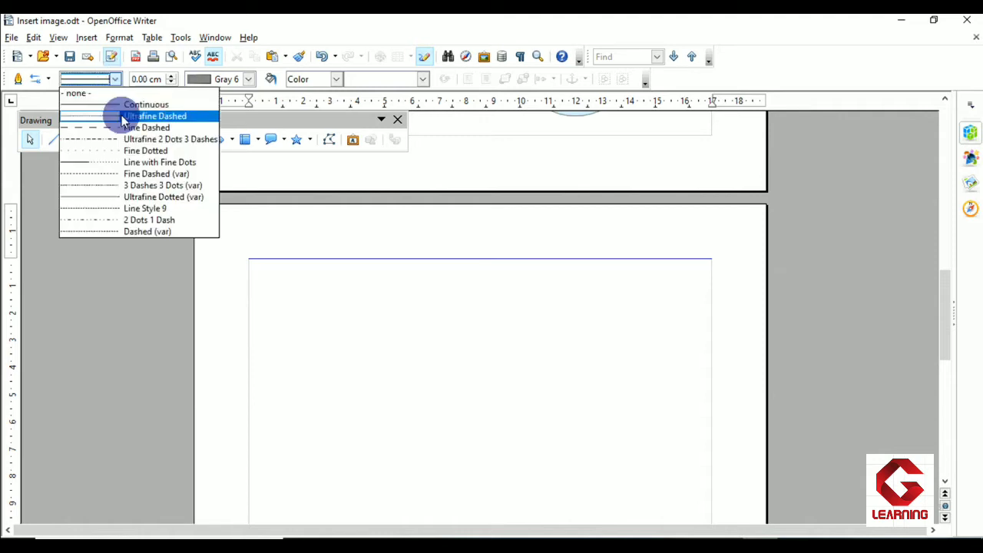
{"action": "left_click", "coordinate": [126, 189]}
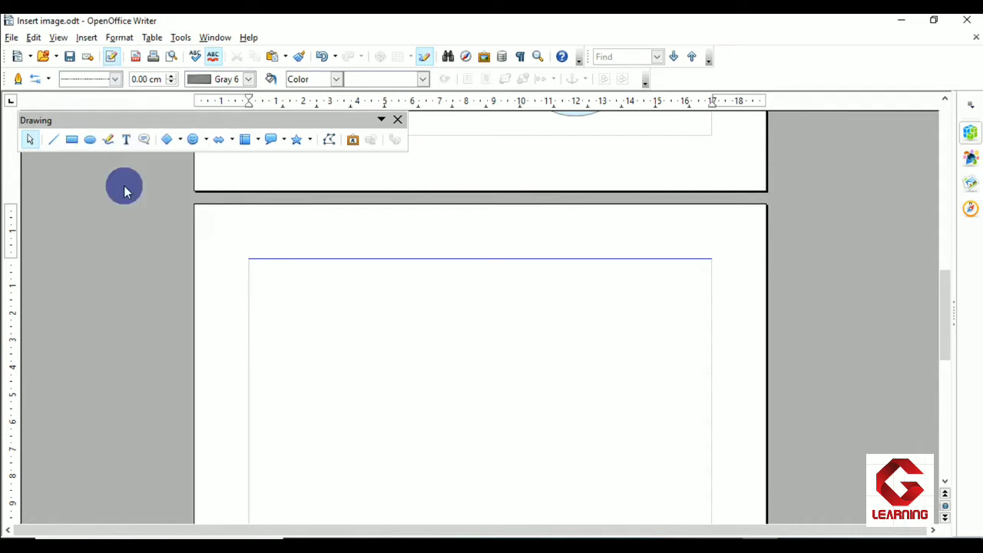
{"action": "left_click", "coordinate": [172, 76]}
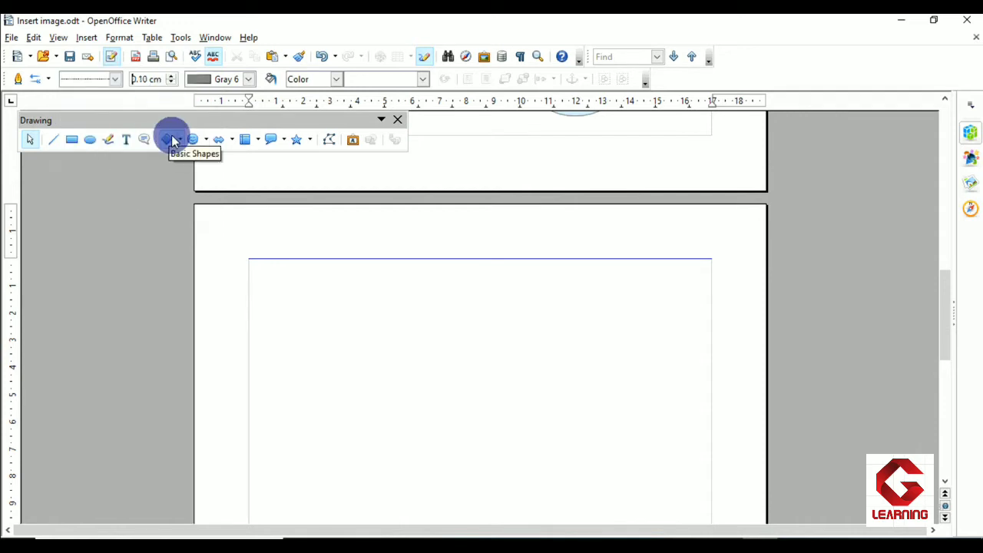
{"action": "left_click", "coordinate": [249, 79]}
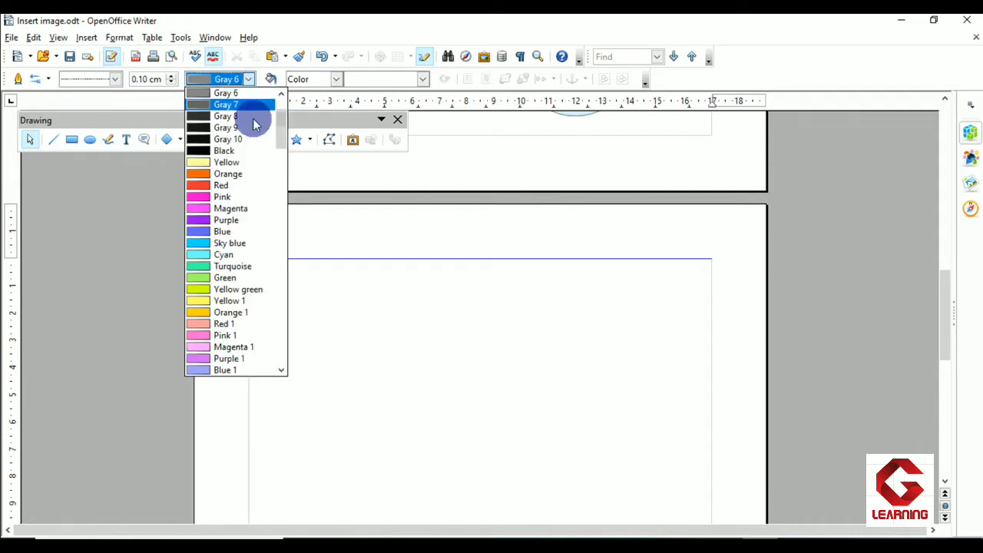
{"action": "left_click", "coordinate": [237, 255]}
Set the default fill to Dark violet and draw a rectangle about 8.3 cm wide and 3 cm high near the empty page's top
{"action": "left_click", "coordinate": [270, 80]}
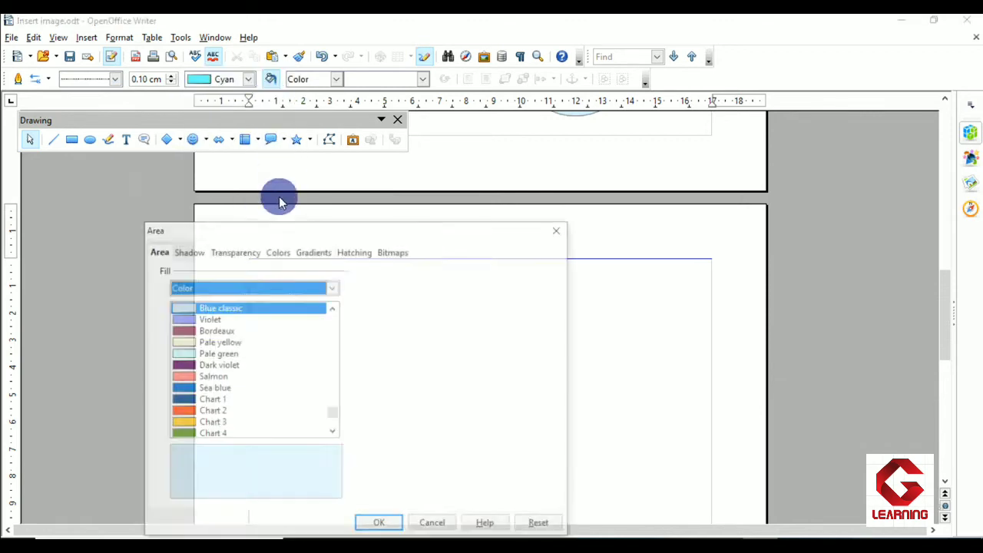
{"action": "left_click", "coordinate": [198, 365]}
{"action": "left_click", "coordinate": [376, 524]}
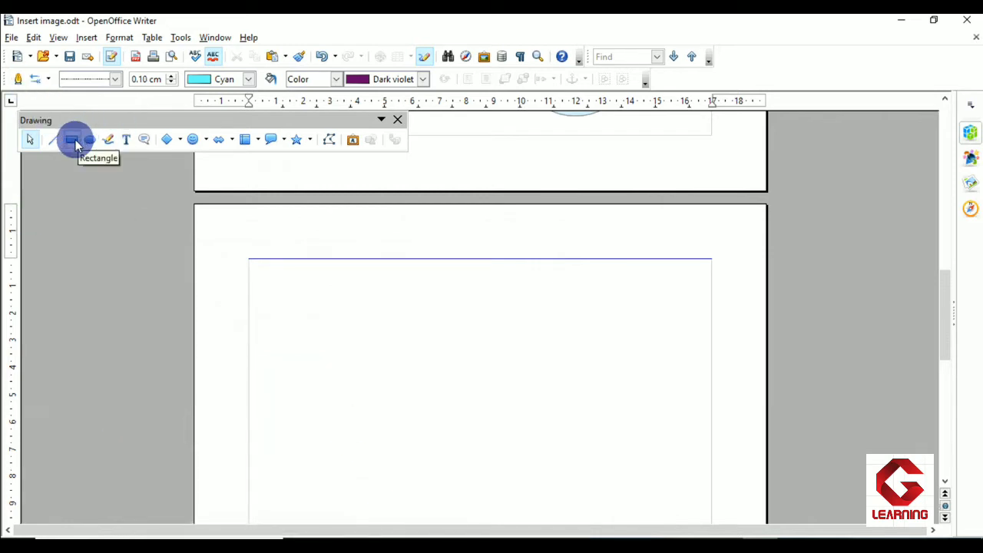
{"action": "left_click_drag", "start_coordinate": [283, 291], "coordinate": [509, 373]}
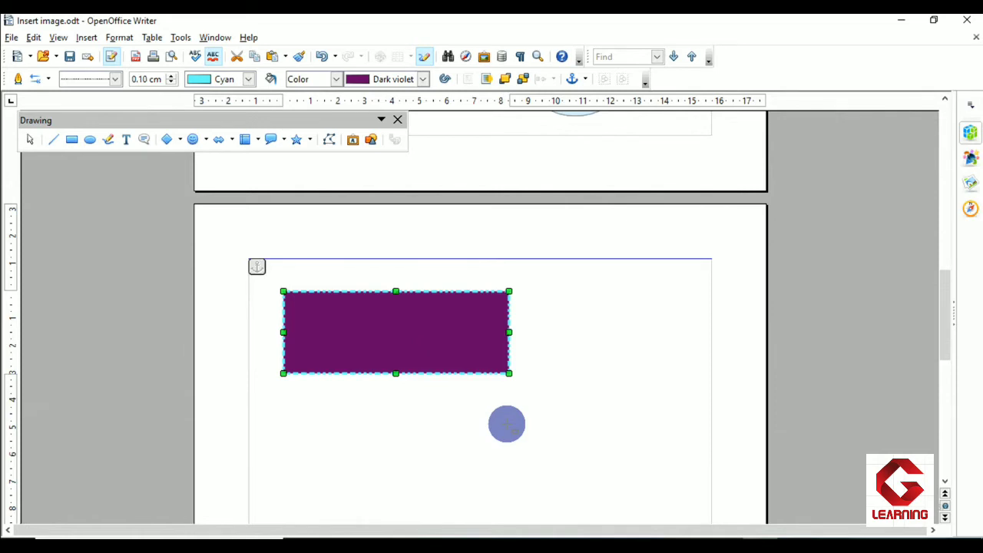
Draw a right block arrow about 4.8 cm wide and 2.4 cm high beside the rectangle and deselect it
{"action": "left_click", "coordinate": [193, 141]}
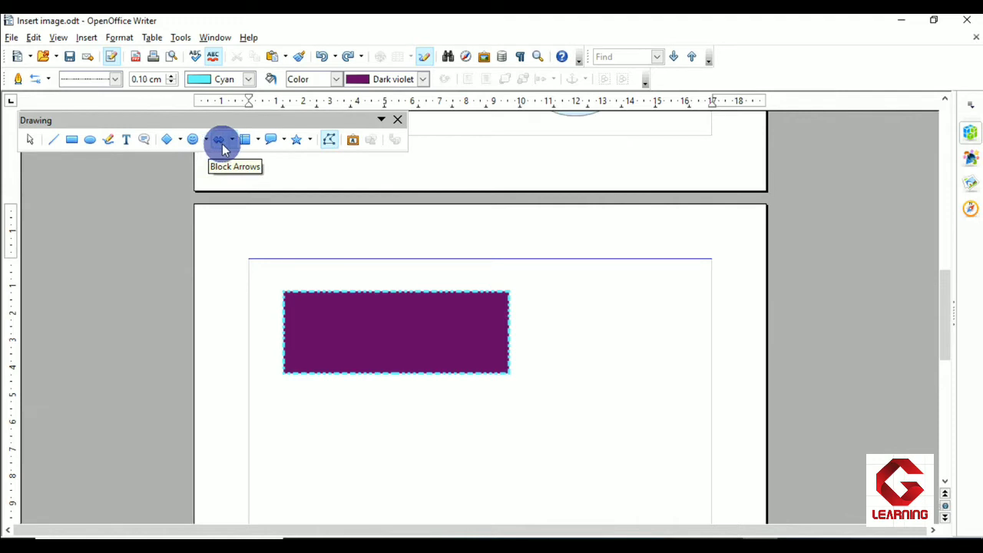
{"action": "left_click", "coordinate": [231, 141]}
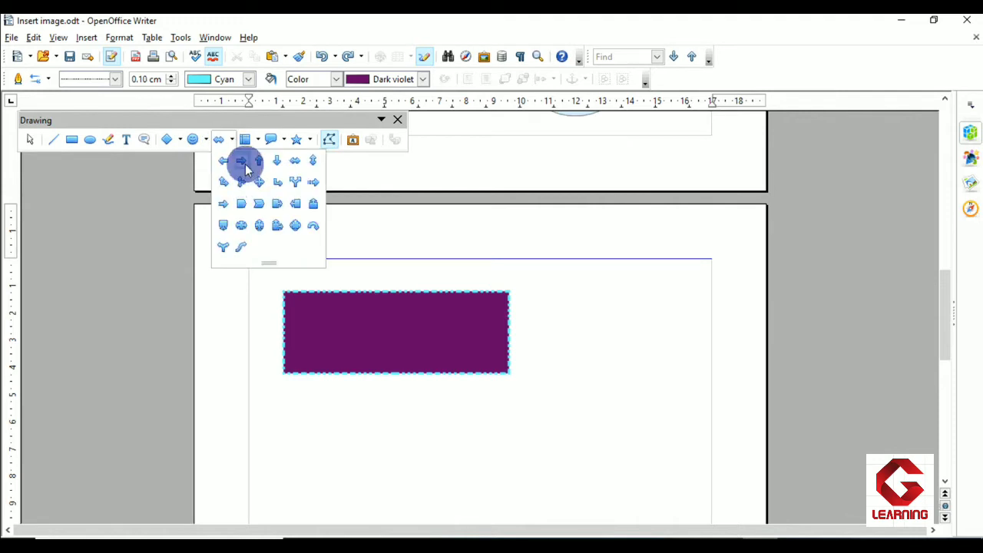
{"action": "left_click", "coordinate": [243, 162]}
{"action": "left_click_drag", "start_coordinate": [548, 315], "coordinate": [680, 380]}
{"action": "left_click", "coordinate": [558, 436]}
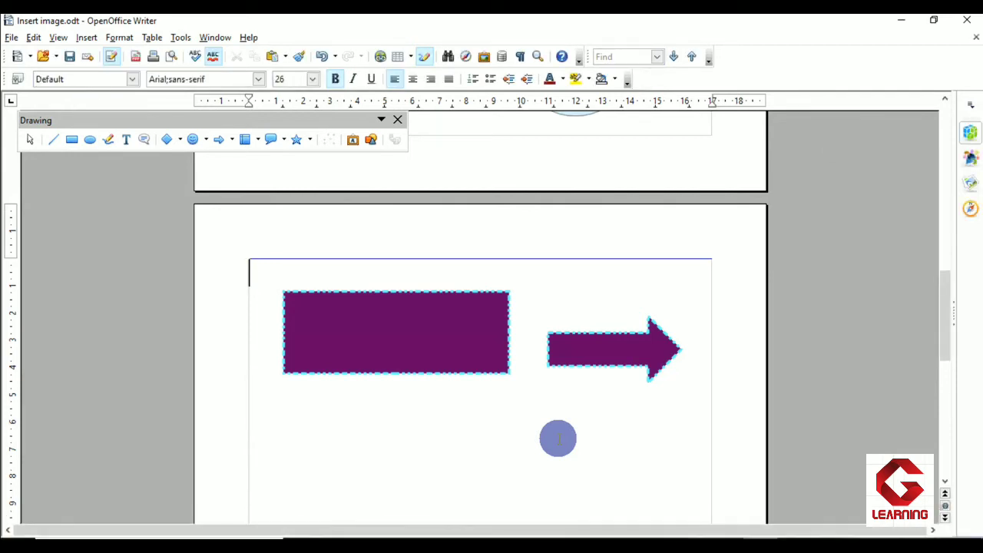
Select the orange-bordered rectangle on the first page to compare its formatting with the new shapes
{"action": "scroll", "coordinate": [487, 400], "scroll_direction": "up", "scroll_amount": 10}
{"action": "scroll", "coordinate": [486, 401], "scroll_direction": "up", "scroll_amount": 8}
{"action": "left_click", "coordinate": [456, 348]}
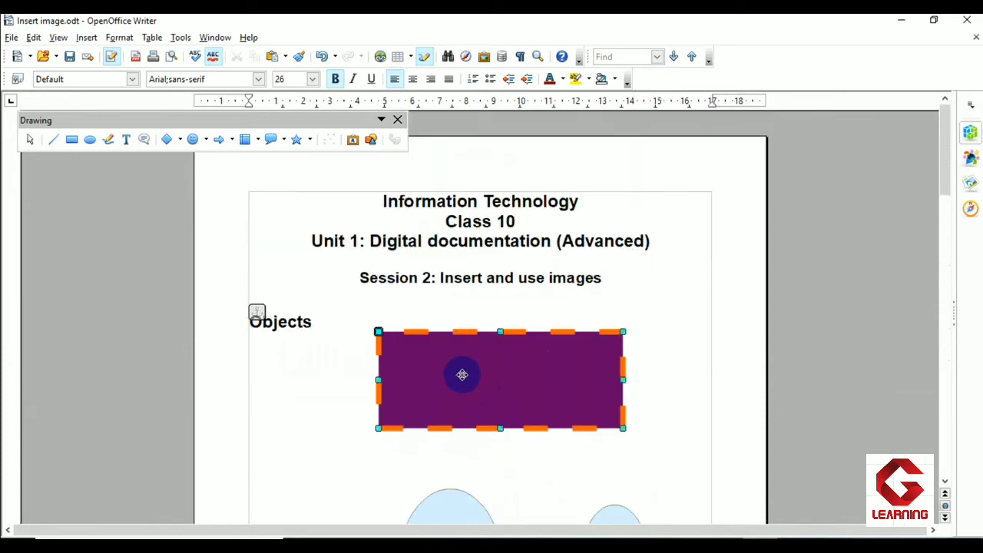
{"action": "scroll", "coordinate": [462, 374], "scroll_direction": "down", "scroll_amount": 10}
{"action": "scroll", "coordinate": [461, 375], "scroll_direction": "down", "scroll_amount": 5}
Select the cyan-bordered rectangle and set its outline color to Yellow 1
{"action": "left_click", "coordinate": [433, 304]}
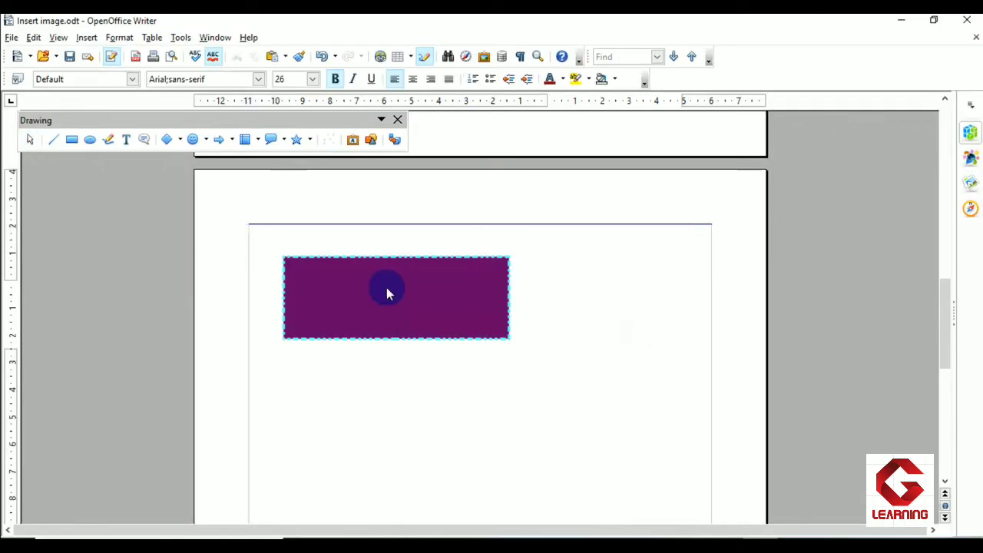
{"action": "left_click", "coordinate": [321, 283]}
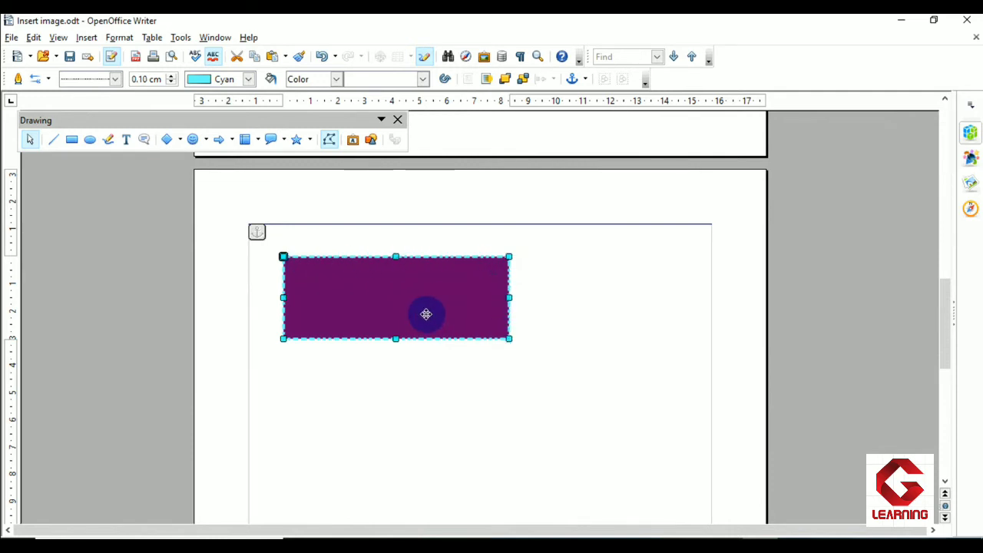
{"action": "left_click", "coordinate": [248, 79]}
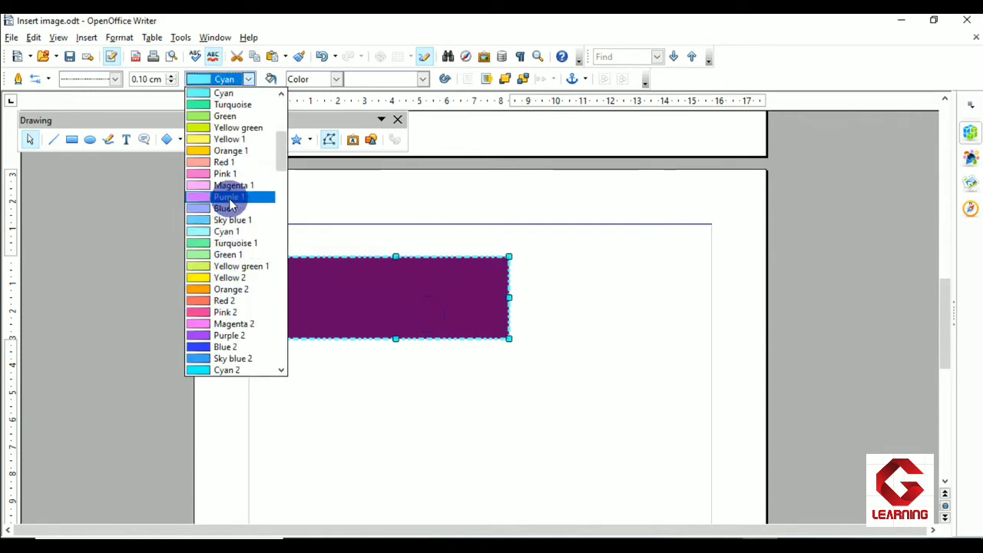
{"action": "left_click", "coordinate": [229, 141]}
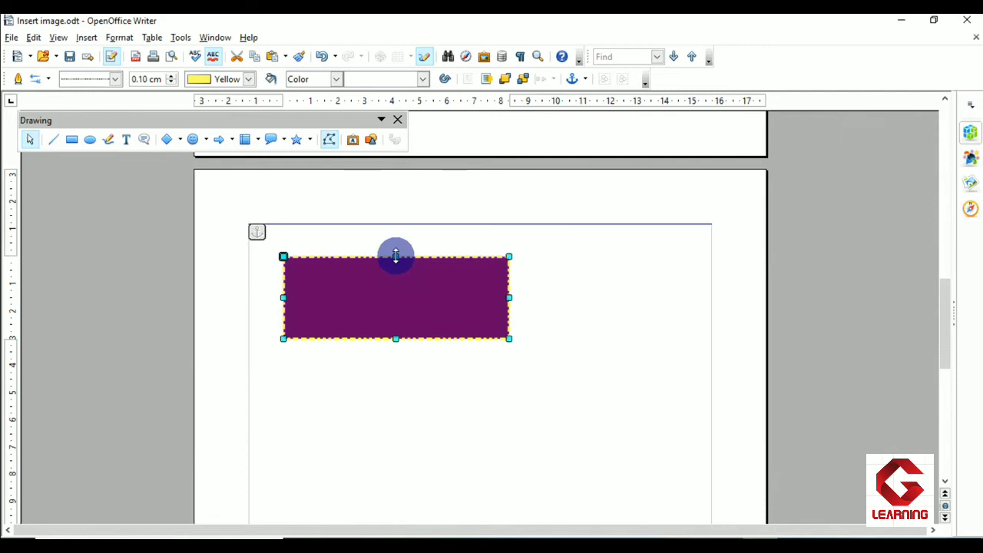
Resize the rectangle from its top edge, left edge and upper-right corner to about 12.9 cm wide and 4.1 cm high
{"action": "left_click_drag", "start_coordinate": [395, 257], "coordinate": [397, 289]}
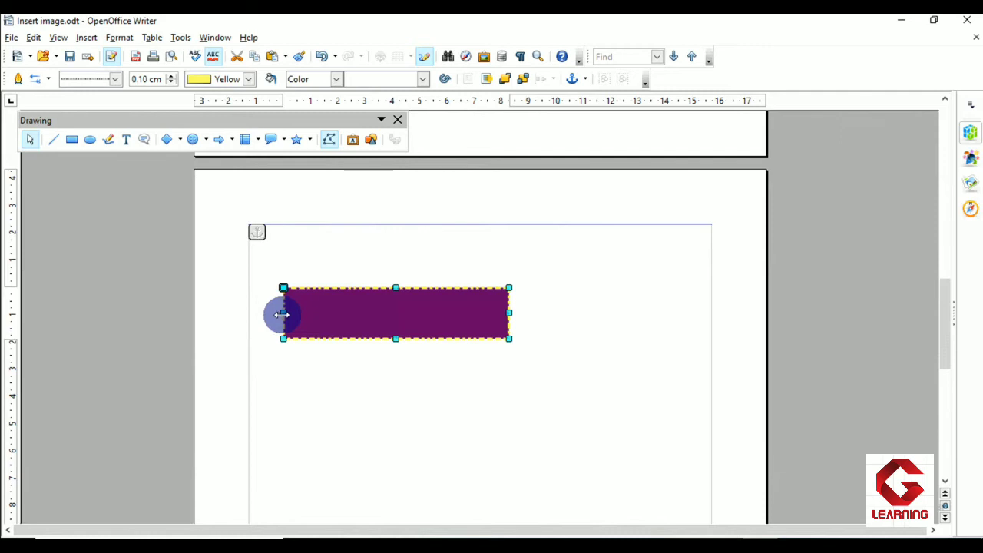
{"action": "left_click_drag", "start_coordinate": [285, 314], "coordinate": [349, 315]}
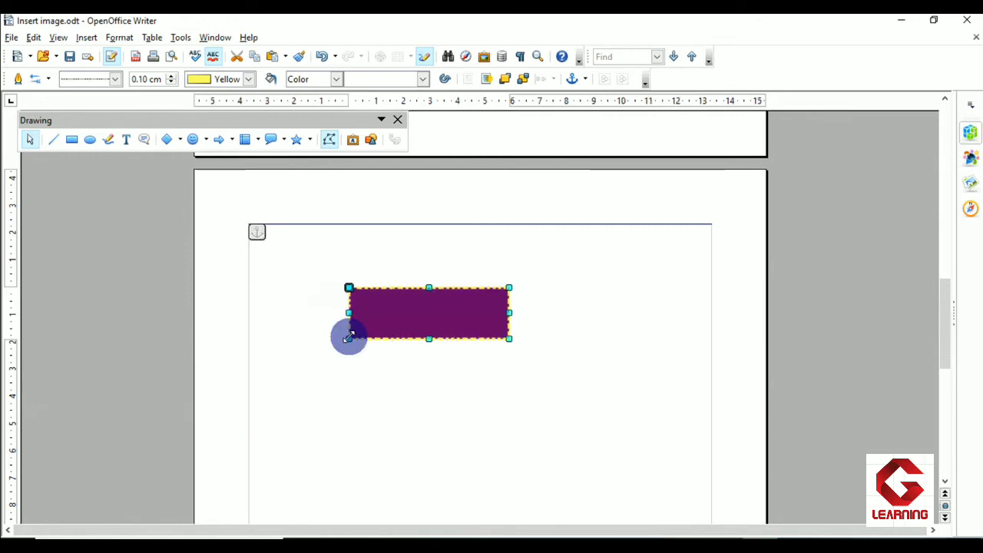
{"action": "left_click_drag", "start_coordinate": [348, 312], "coordinate": [261, 313]}
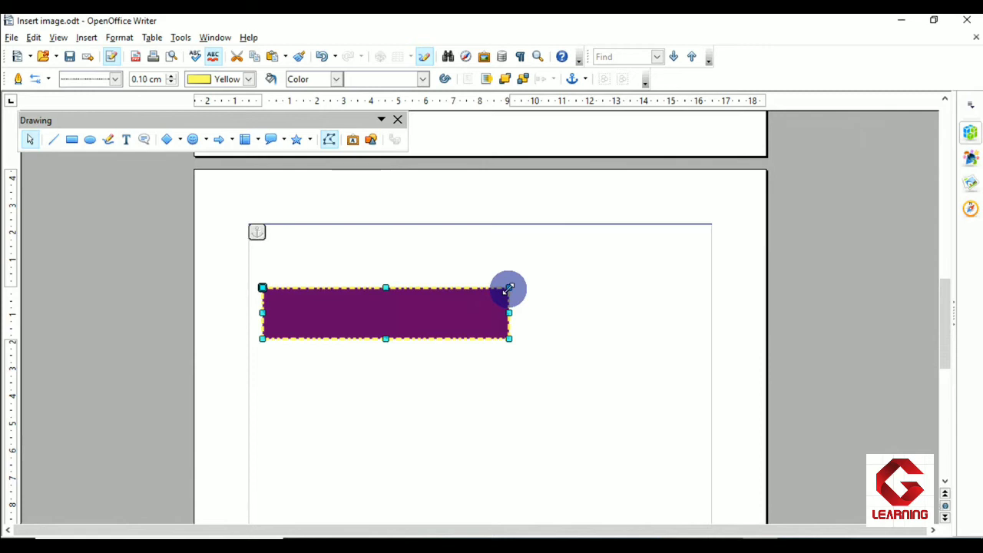
{"action": "left_click_drag", "start_coordinate": [508, 288], "coordinate": [615, 227]}
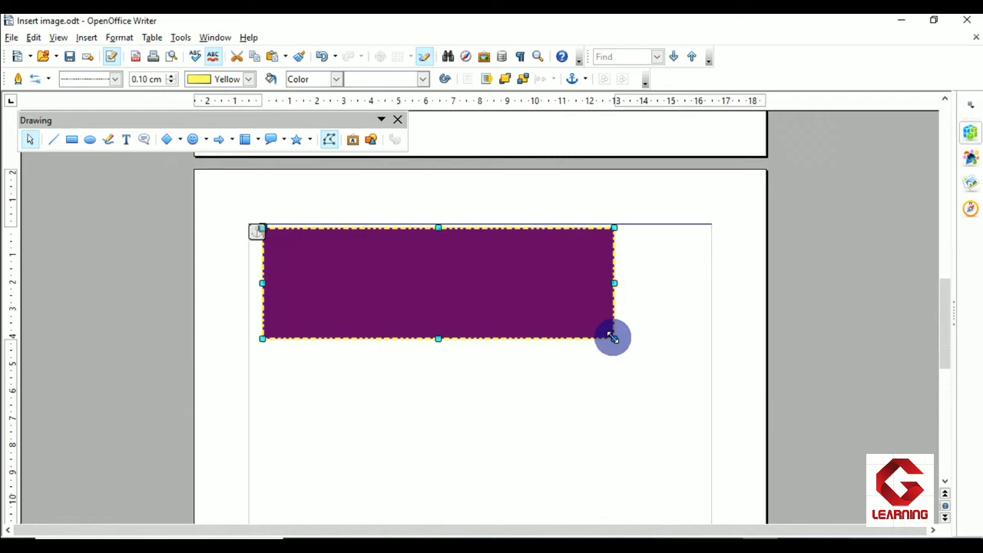
Try enlarging the rectangle proportionally from its lower-right corner and undo that resize
{"action": "left_click_drag", "start_coordinate": [612, 337], "coordinate": [629, 383]}
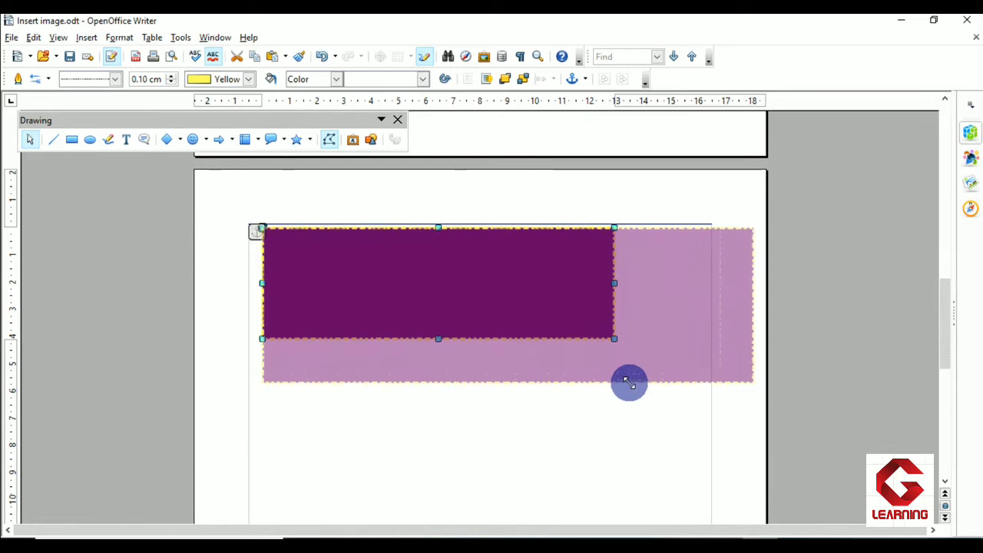
{"action": "left_click_drag", "start_coordinate": [629, 383], "coordinate": [628, 382]}
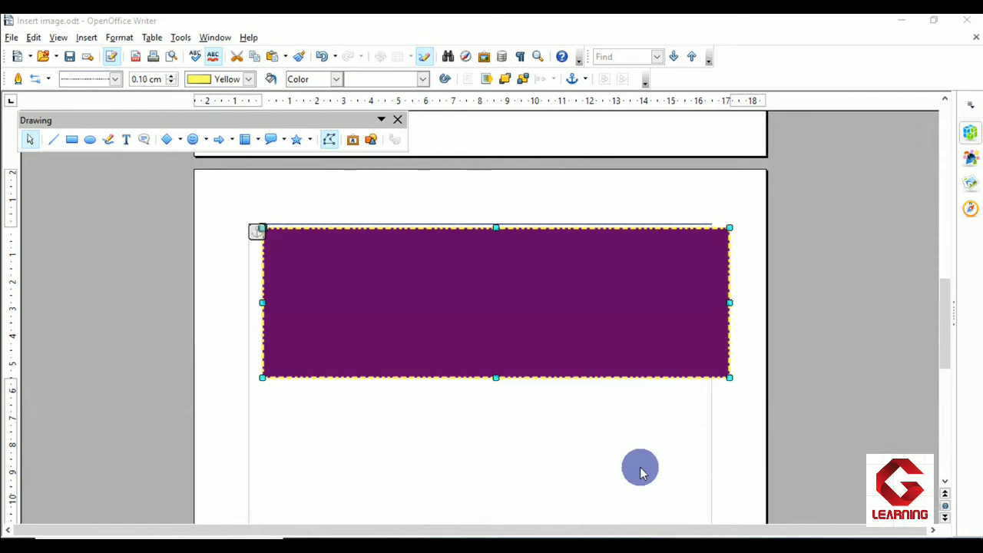
{"action": "key", "text": "ctrl+z"}
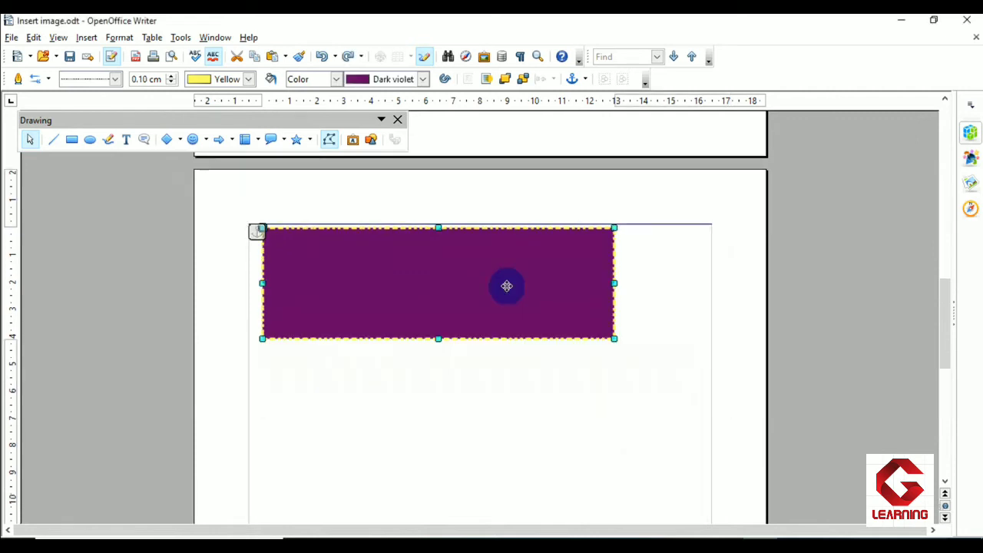
Open the rectangle's Position and Size settings and set the width to 13.21 cm without keeping the ratio
{"action": "right_click", "coordinate": [435, 285]}
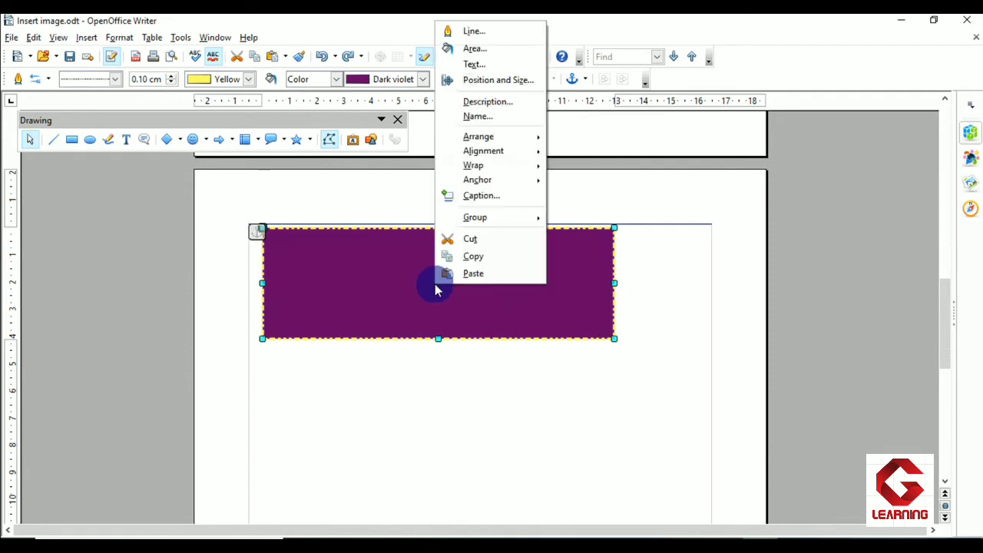
{"action": "left_click", "coordinate": [449, 80]}
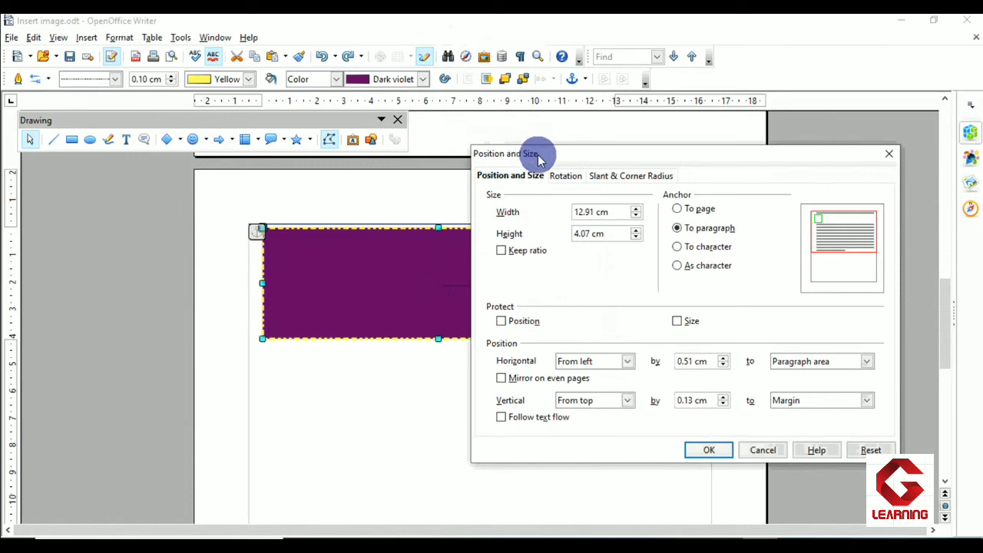
{"action": "left_click_drag", "start_coordinate": [530, 157], "coordinate": [489, 119]}
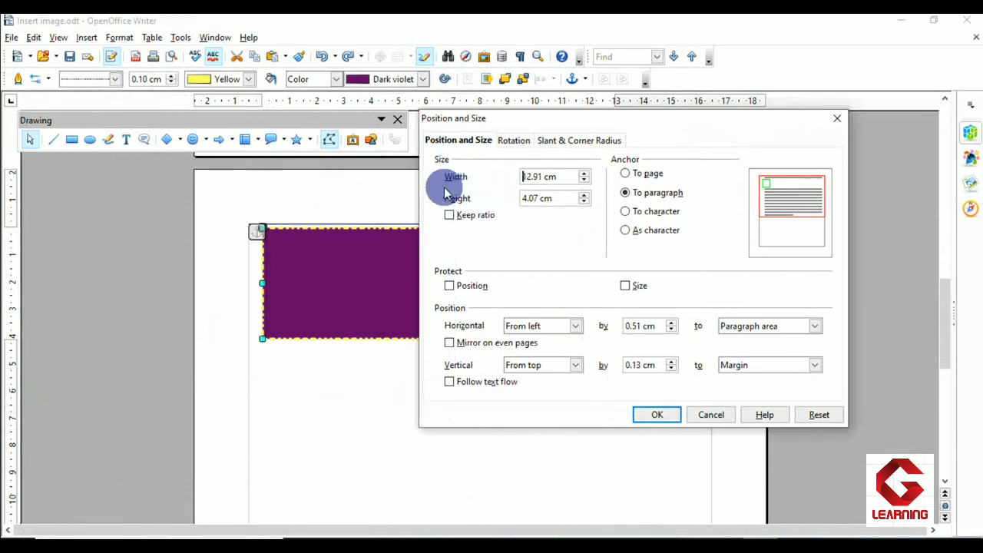
{"action": "left_click", "coordinate": [526, 176]}
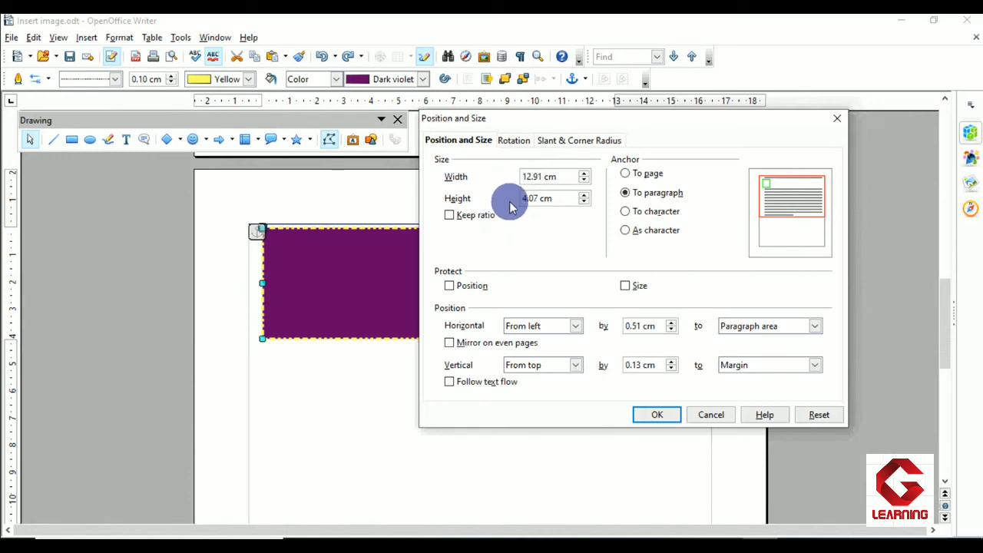
{"action": "left_click", "coordinate": [585, 175]}
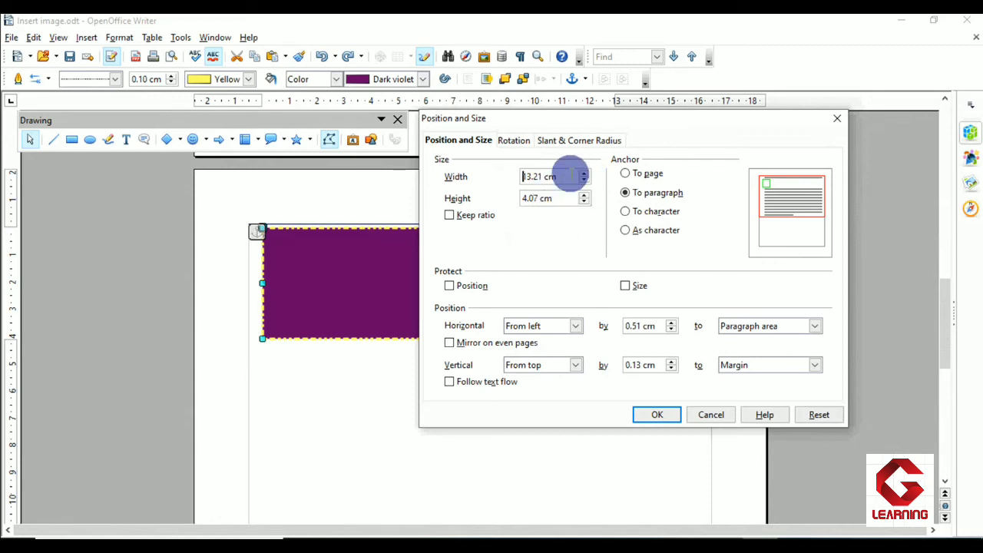
{"action": "left_click", "coordinate": [583, 176]}
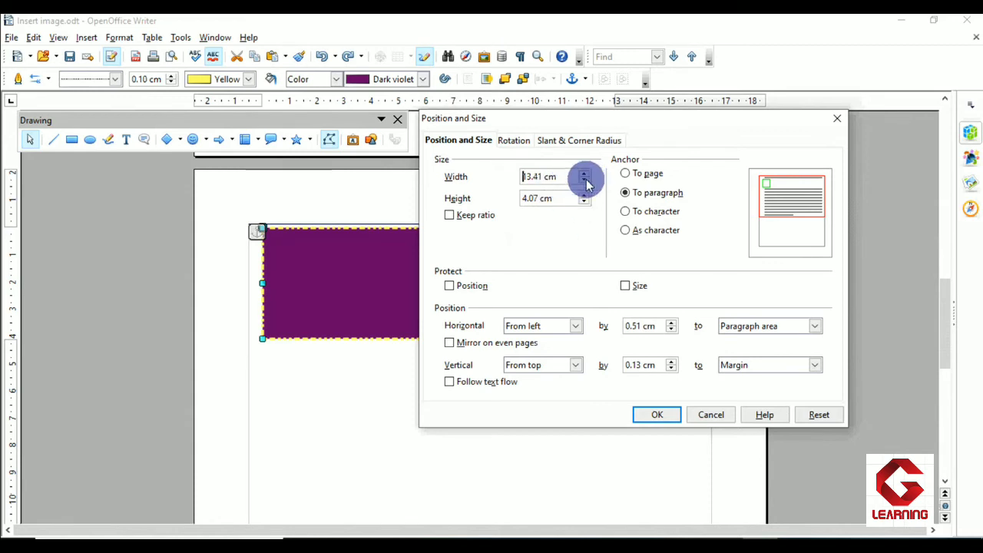
{"action": "left_click", "coordinate": [586, 181]}
{"action": "left_click", "coordinate": [585, 181]}
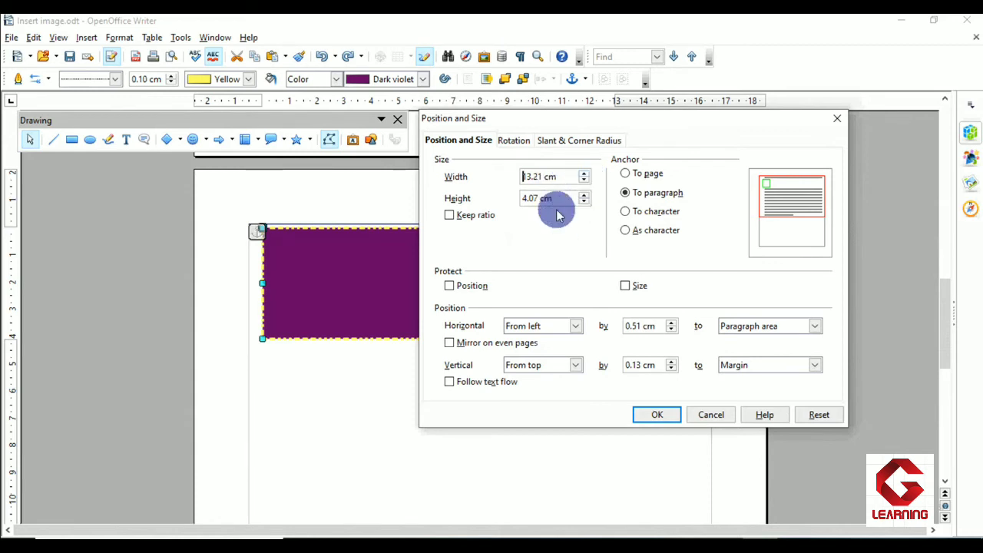
{"action": "left_click", "coordinate": [583, 181]}
{"action": "left_click", "coordinate": [584, 174]}
{"action": "left_click", "coordinate": [583, 174]}
{"action": "left_click", "coordinate": [582, 175]}
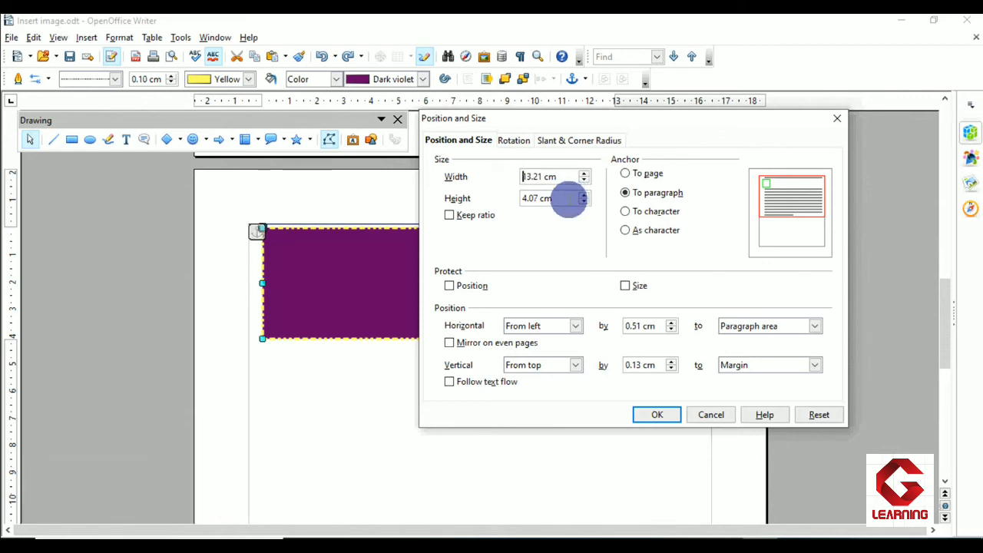
Turn on Keep ratio, set the rectangle's width to 13.11 cm and apply the new size
{"action": "left_click", "coordinate": [450, 217]}
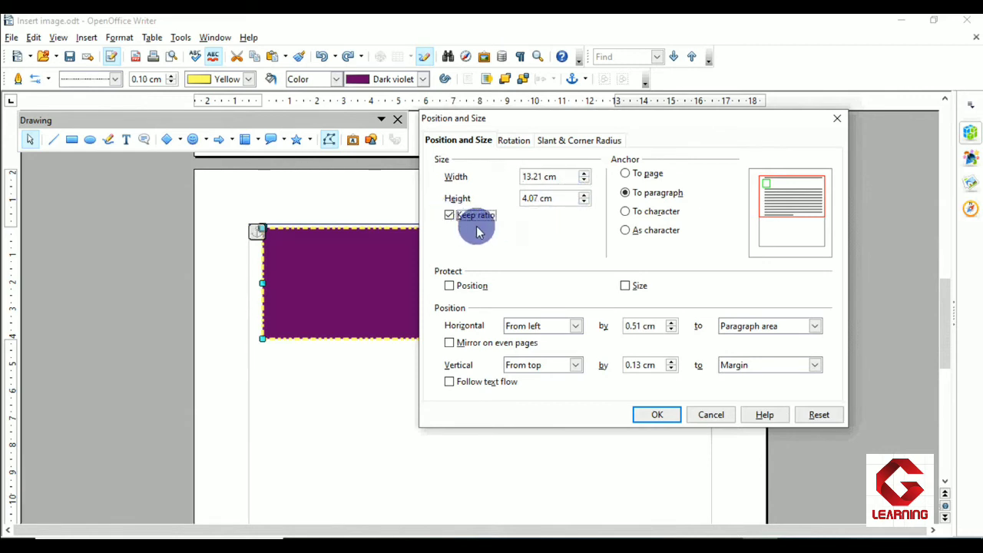
{"action": "left_click", "coordinate": [585, 174]}
{"action": "left_click", "coordinate": [585, 174]}
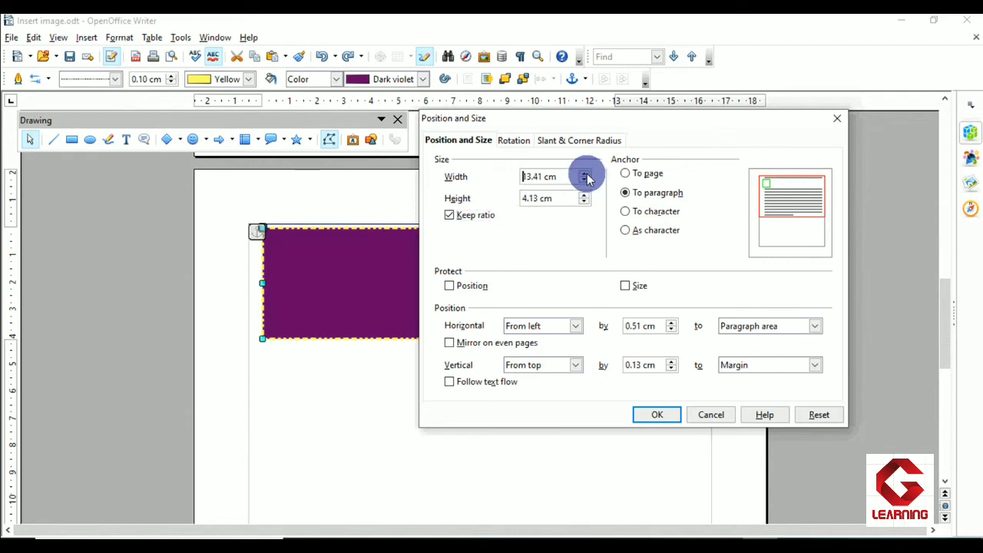
{"action": "left_click", "coordinate": [585, 174]}
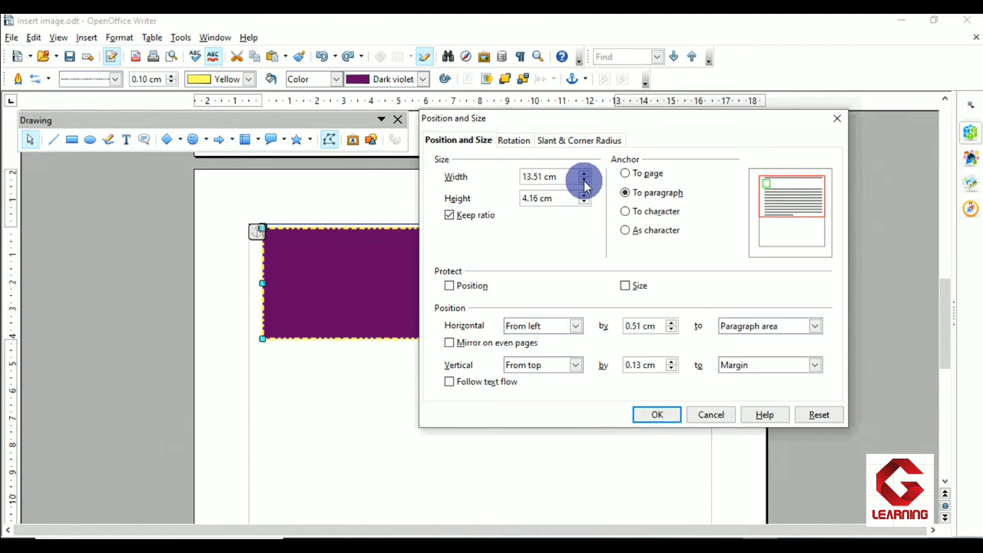
{"action": "left_click", "coordinate": [584, 180]}
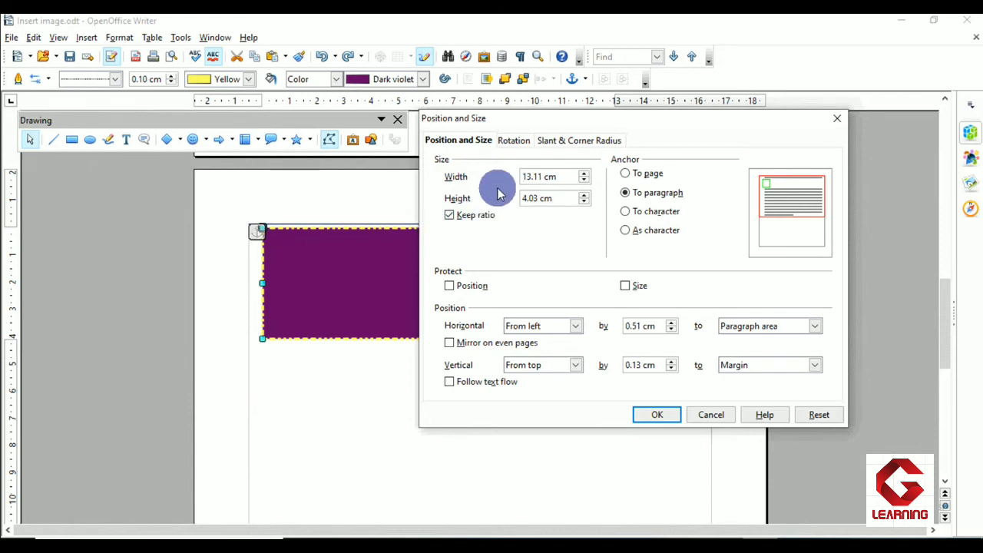
{"action": "left_click", "coordinate": [651, 412]}
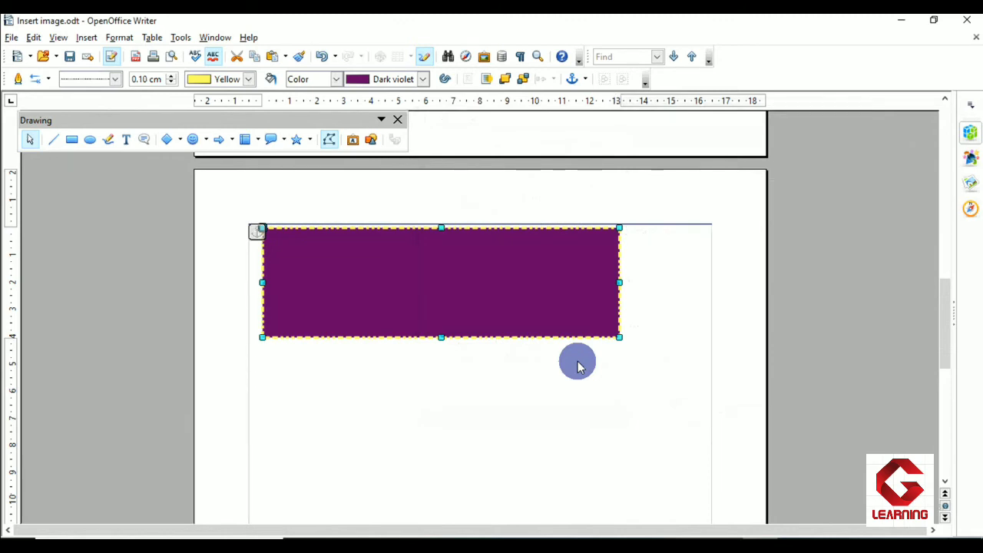
Open the rectangle's Position and Size settings, review them and close them without changes
{"action": "left_click", "coordinate": [120, 37]}
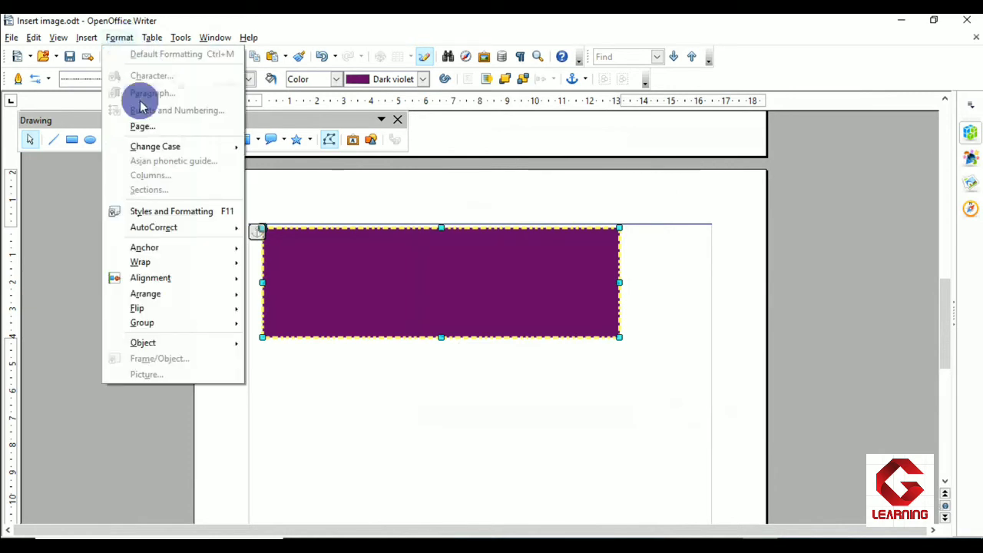
{"action": "mouse_move", "coordinate": [172, 346]}
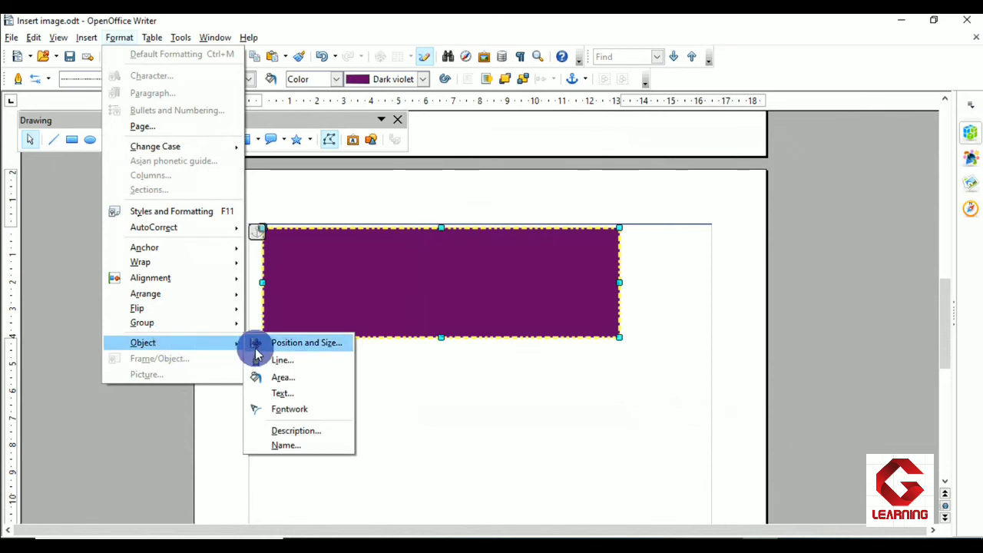
{"action": "left_click", "coordinate": [287, 350]}
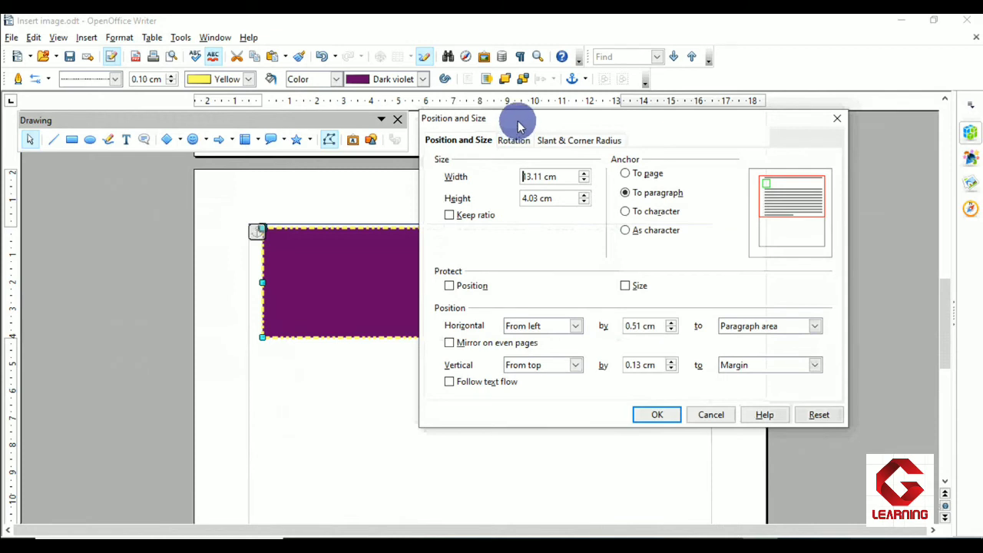
{"action": "left_click_drag", "start_coordinate": [517, 127], "coordinate": [492, 106]}
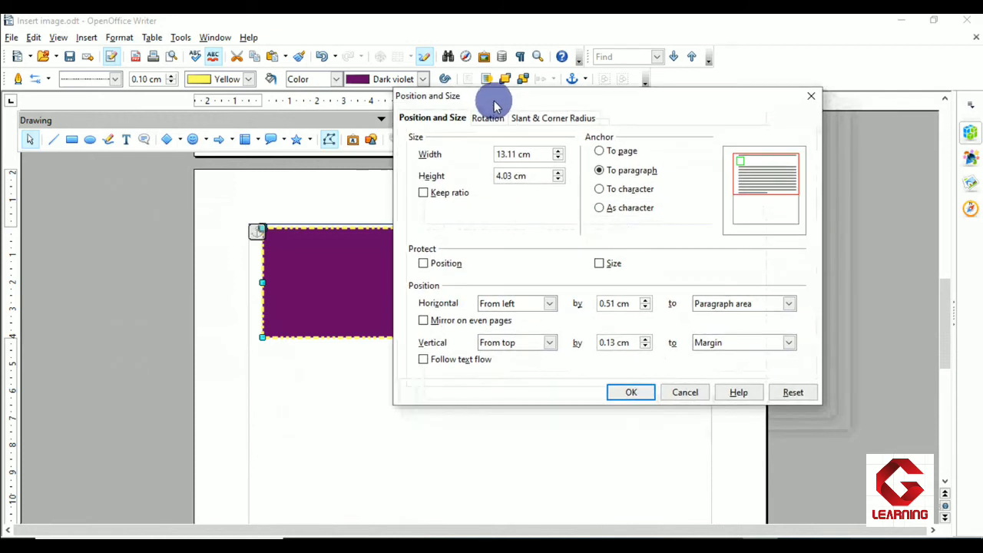
{"action": "left_click", "coordinate": [806, 100]}
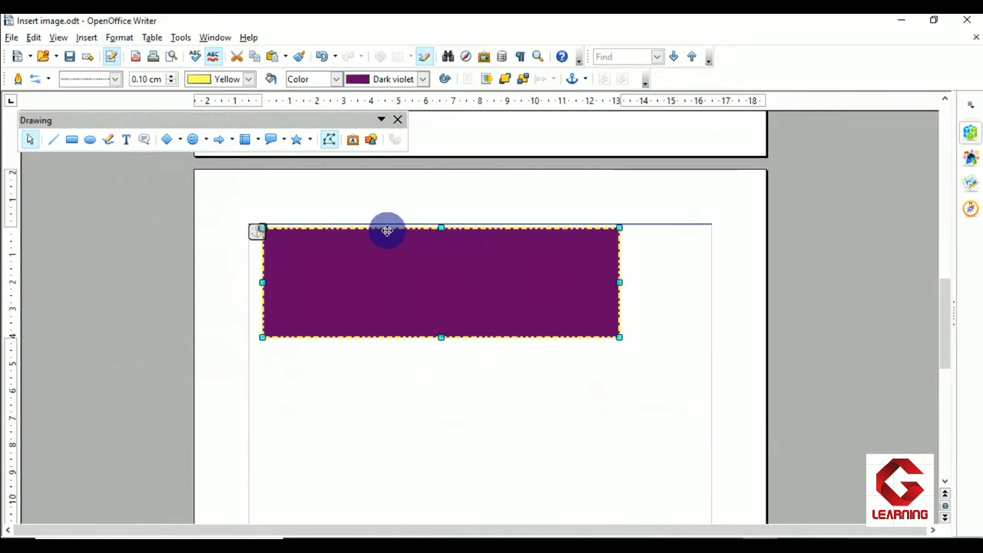
{"action": "right_click", "coordinate": [456, 272]}
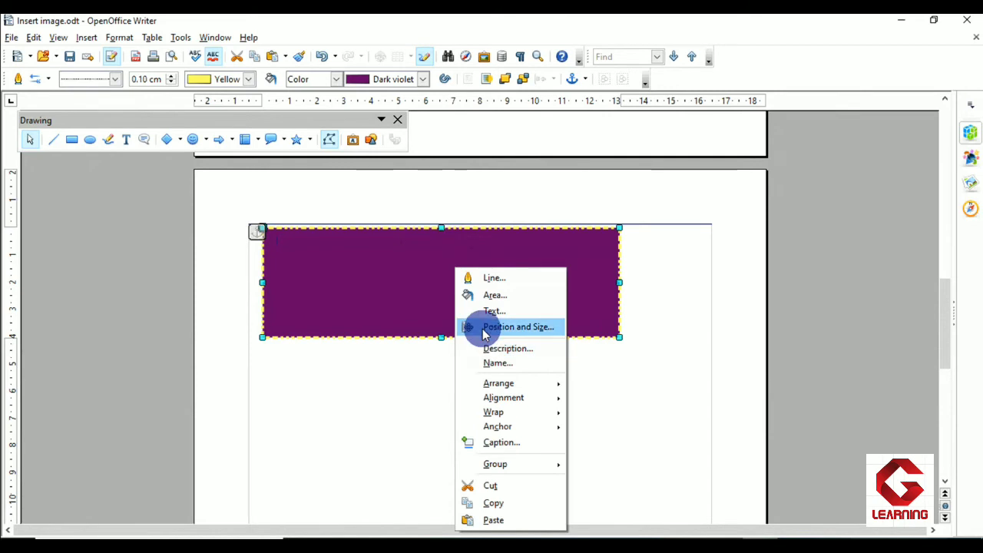
{"action": "left_click", "coordinate": [341, 296]}
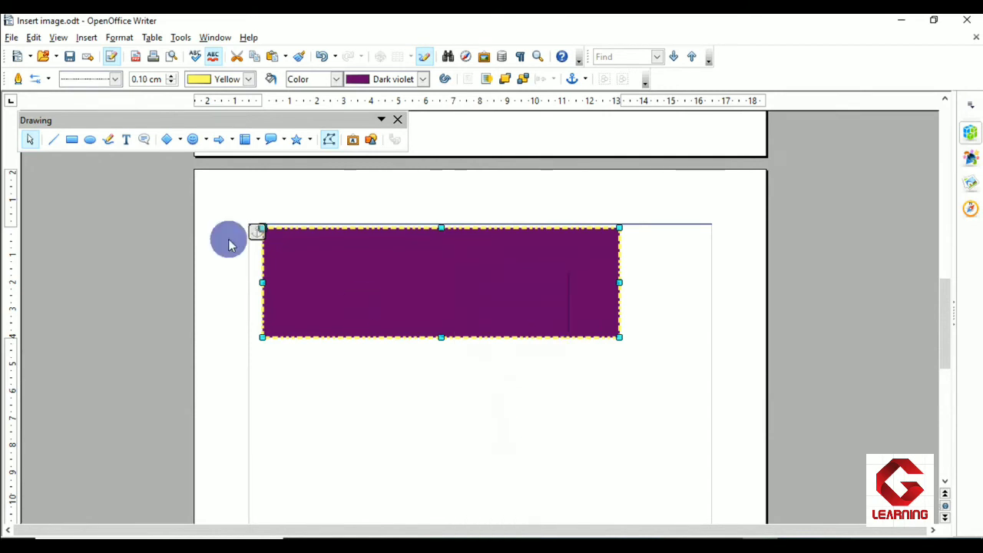
{"action": "left_click", "coordinate": [111, 38]}
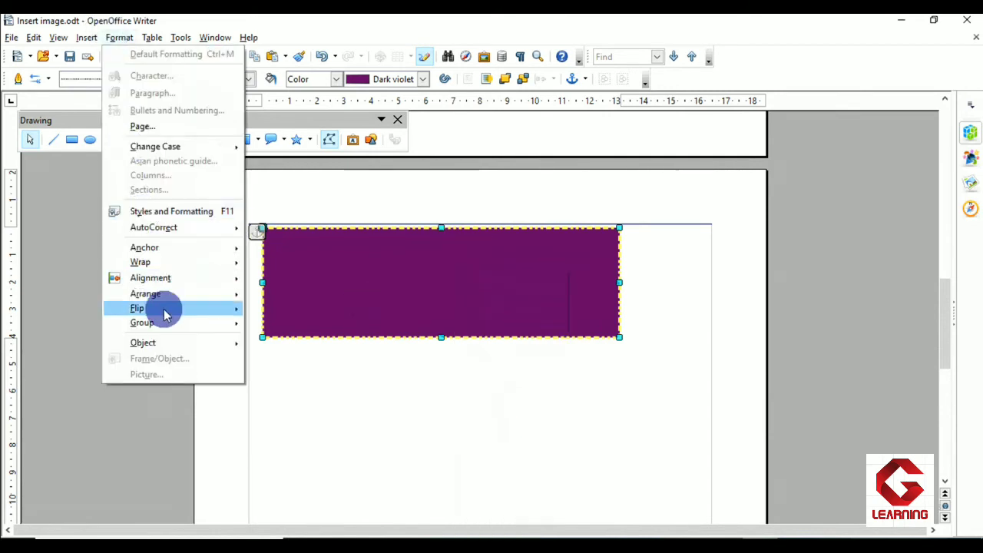
{"action": "mouse_move", "coordinate": [170, 344]}
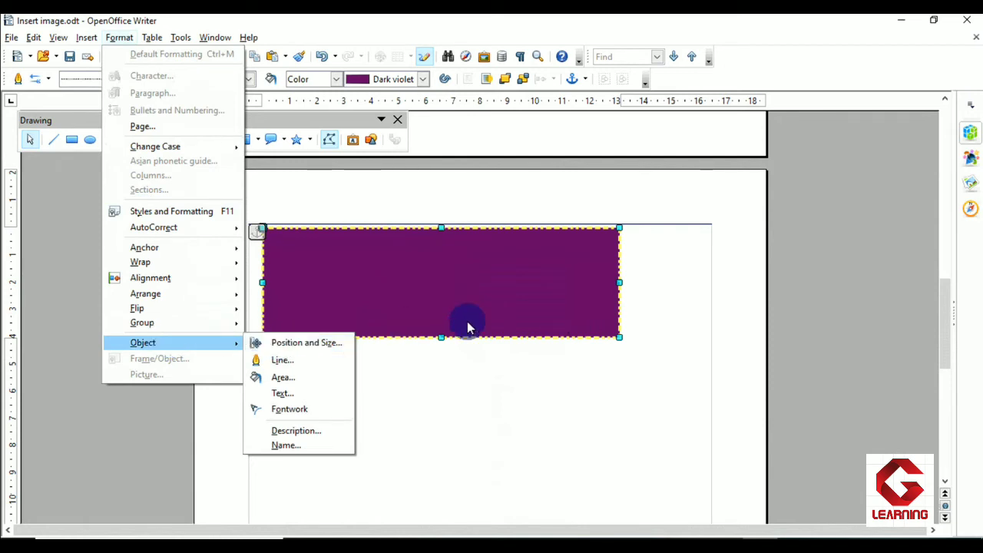
{"action": "left_click", "coordinate": [467, 322]}
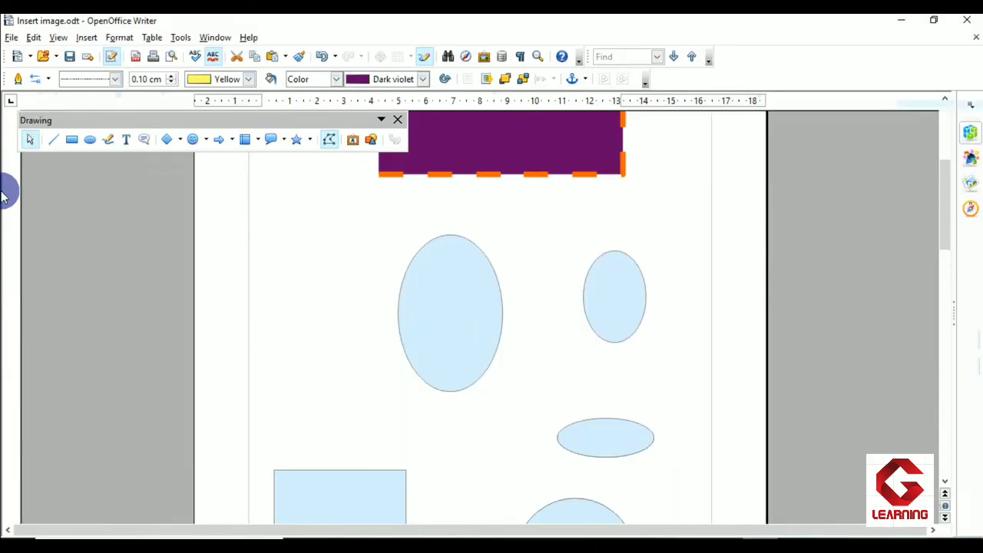
Select the large oval and the small oval beside it alternately, one at a time
{"action": "left_click", "coordinate": [438, 313]}
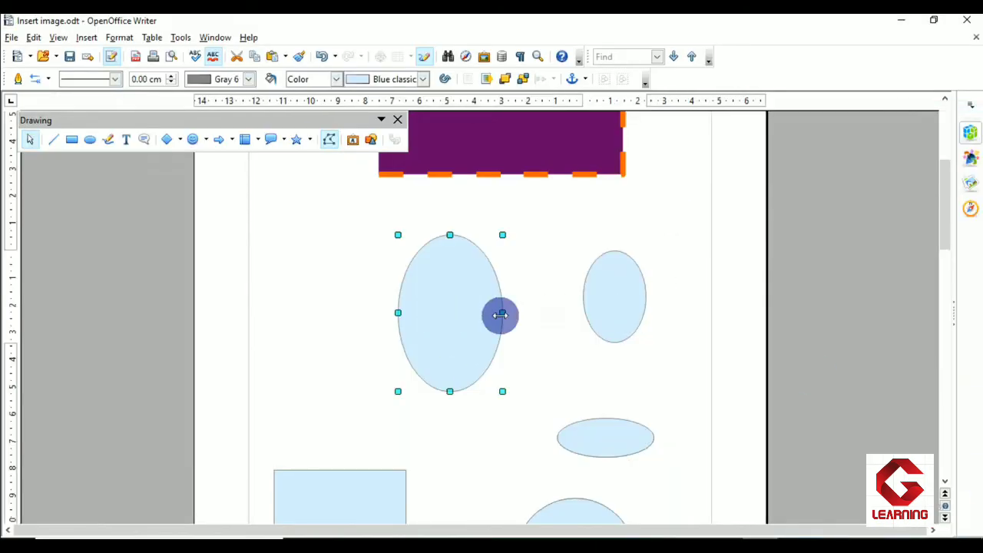
{"action": "left_click", "coordinate": [594, 314]}
{"action": "left_click", "coordinate": [466, 326]}
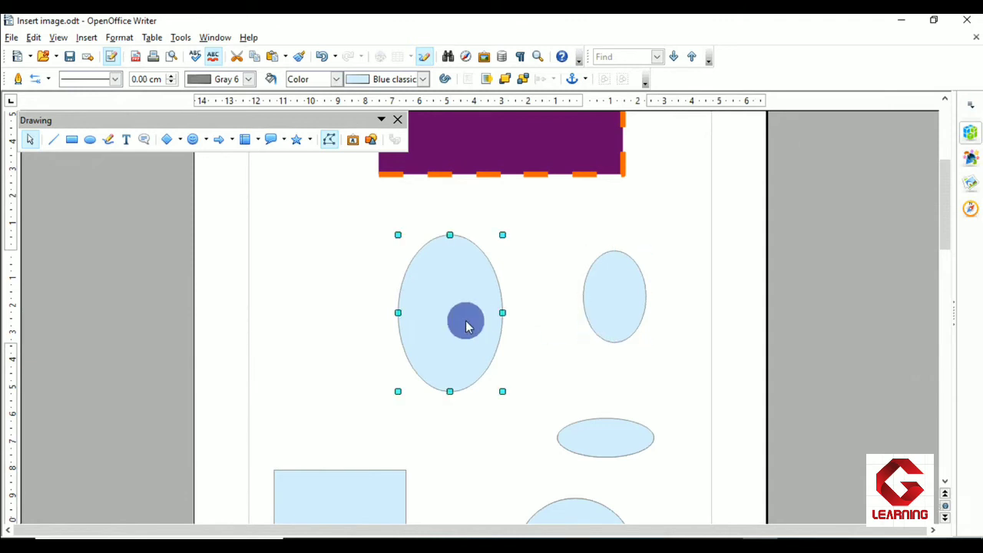
{"action": "left_click", "coordinate": [619, 318]}
{"action": "left_click", "coordinate": [491, 321]}
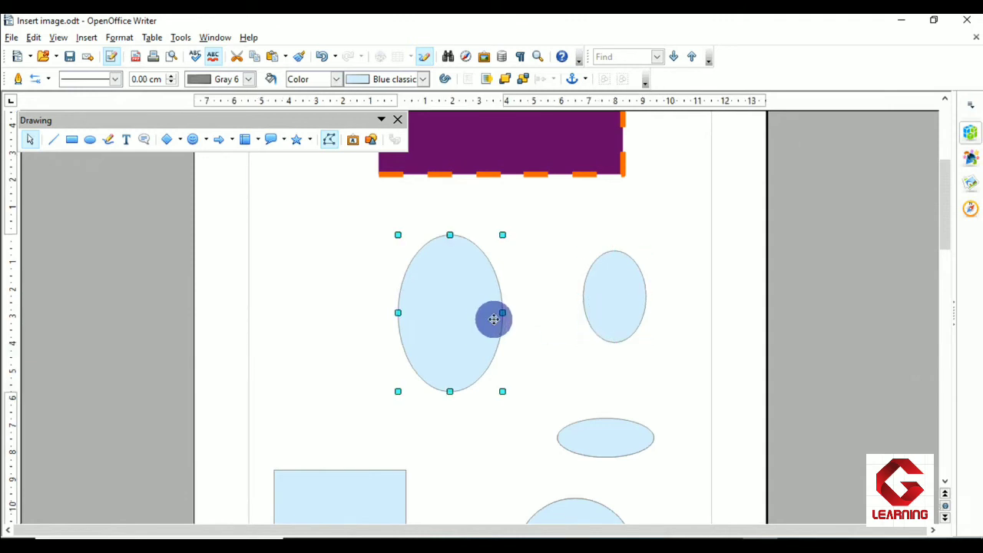
{"action": "left_click", "coordinate": [631, 320]}
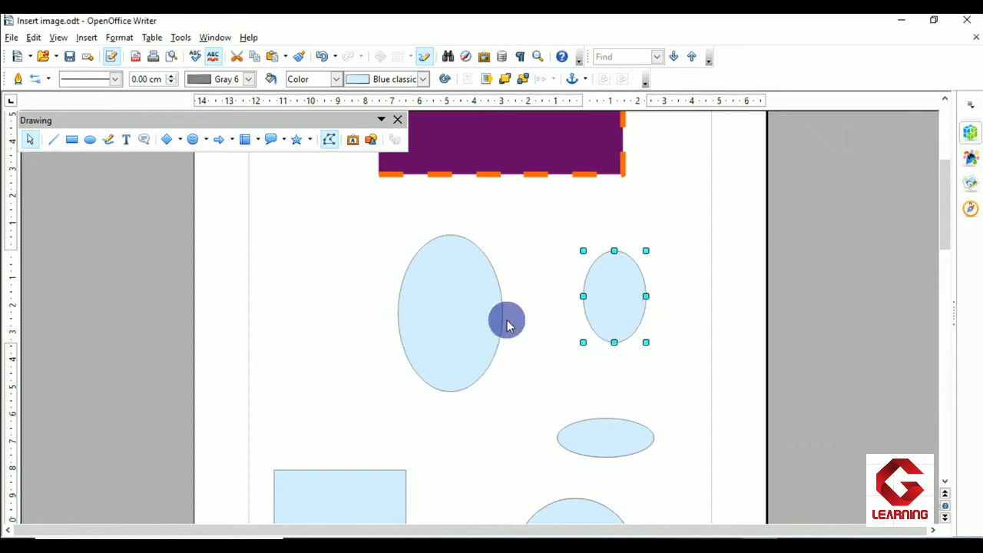
Select the large oval and the small oval together and group them
{"action": "left_click", "coordinate": [441, 312]}
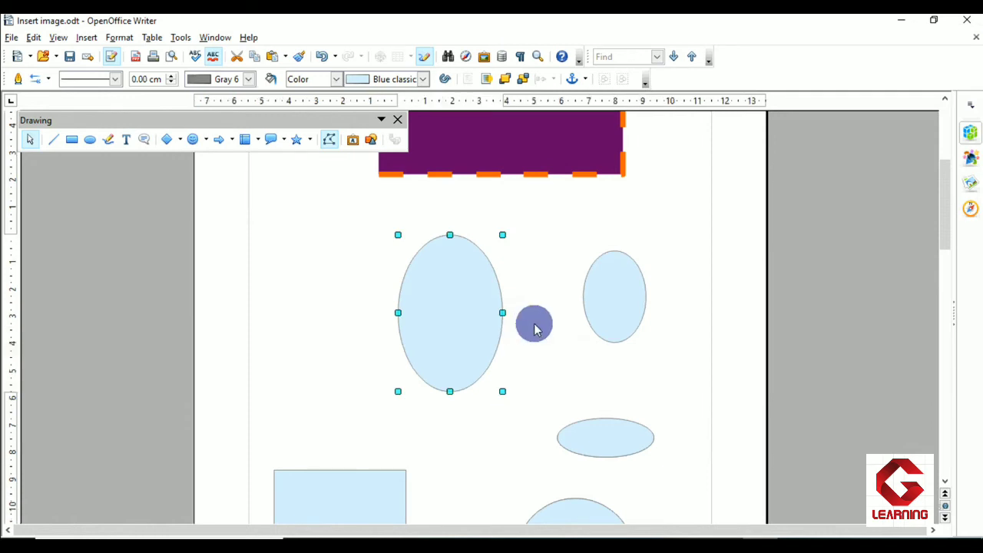
{"action": "left_click", "coordinate": [608, 312], "text": "shift"}
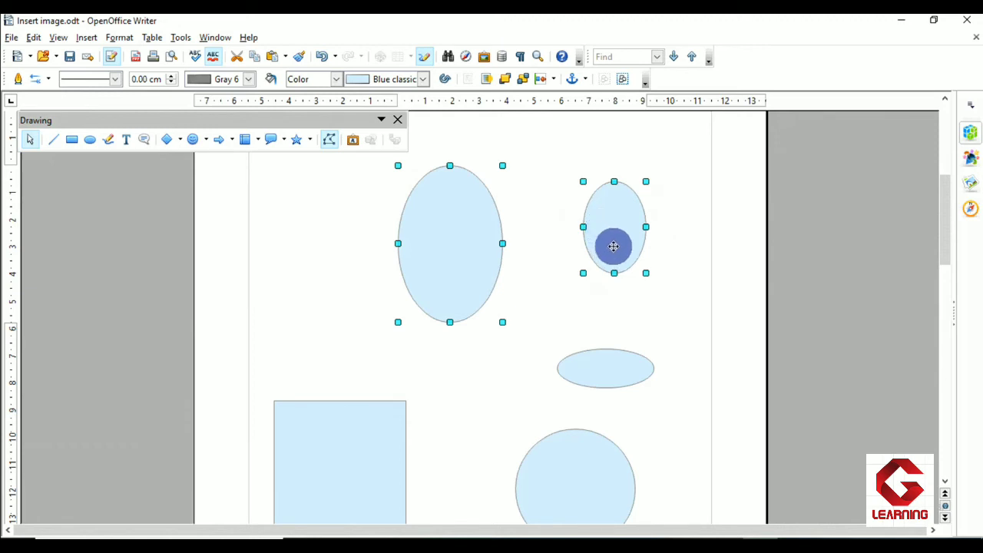
{"action": "right_click", "coordinate": [462, 245]}
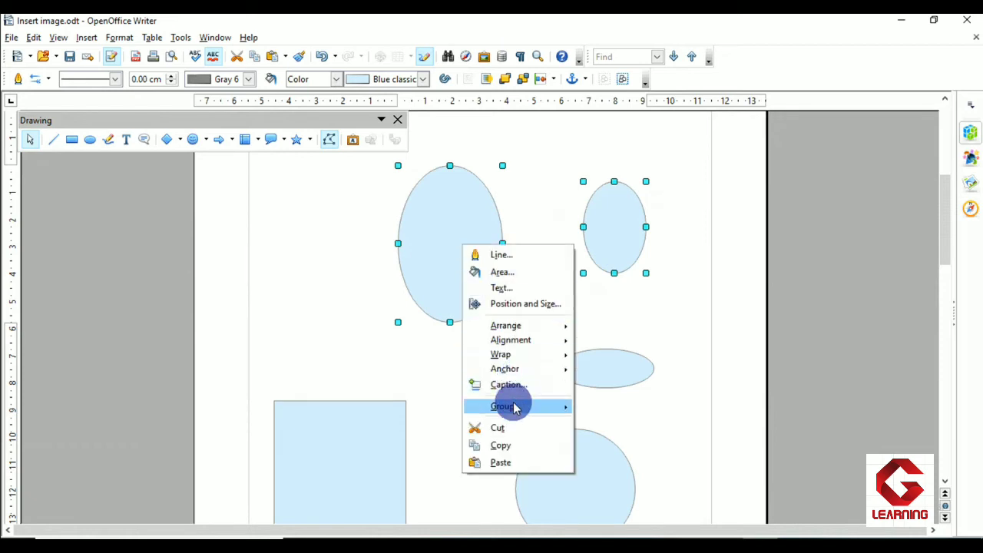
{"action": "mouse_move", "coordinate": [513, 409]}
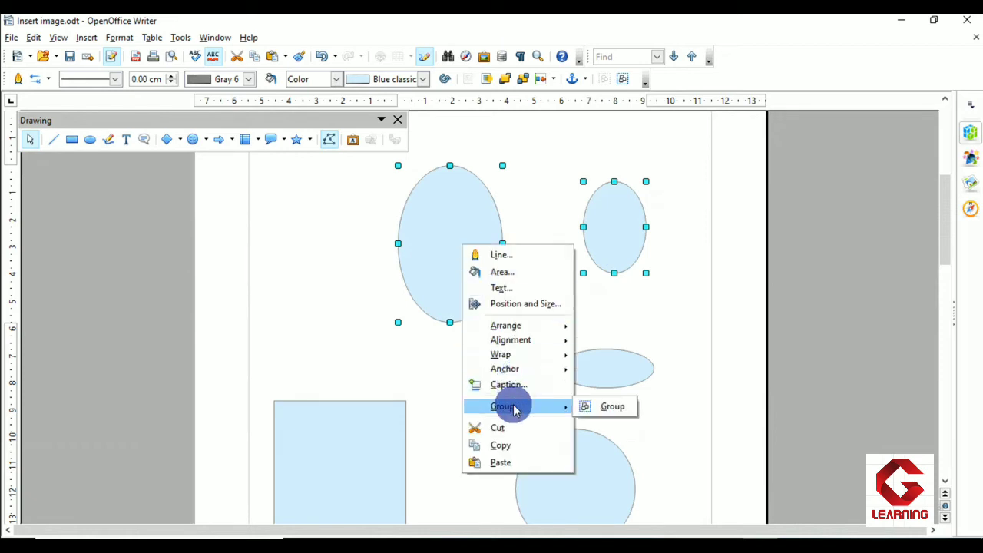
{"action": "left_click", "coordinate": [582, 406]}
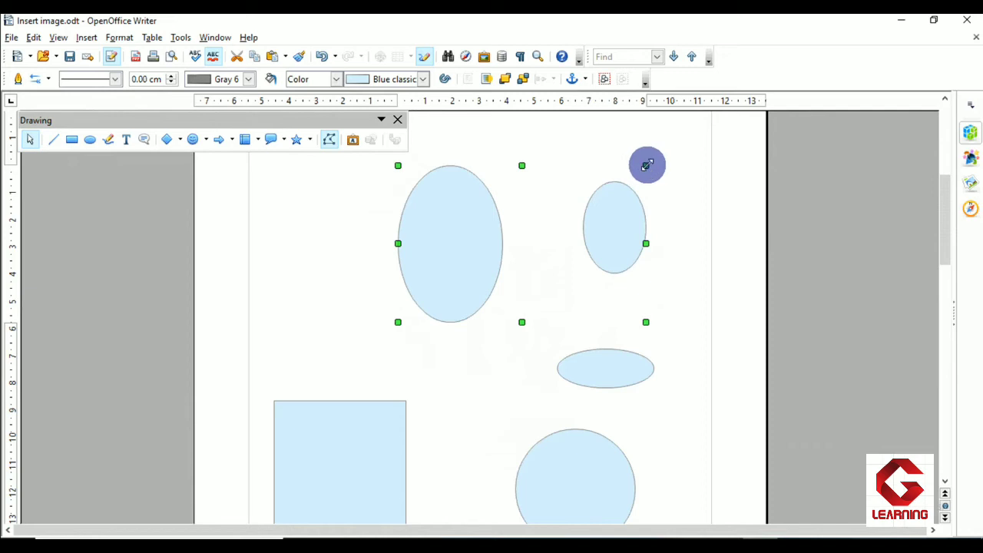
Resize the grouped ovals to about 10 cm wide and 5 cm high, and move the group below the purple rectangle on page 2
{"action": "left_click_drag", "start_coordinate": [647, 165], "coordinate": [591, 199]}
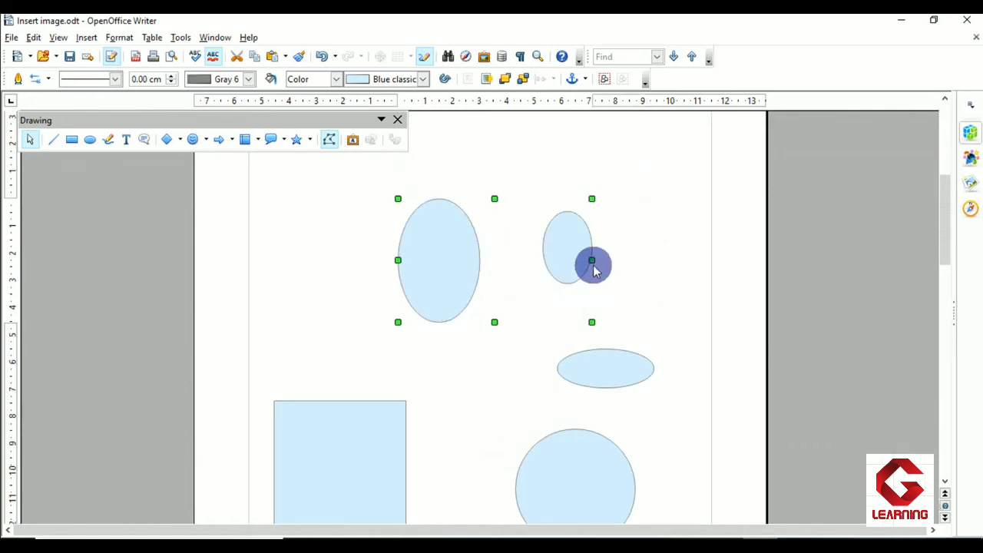
{"action": "left_click_drag", "start_coordinate": [398, 199], "coordinate": [316, 186]}
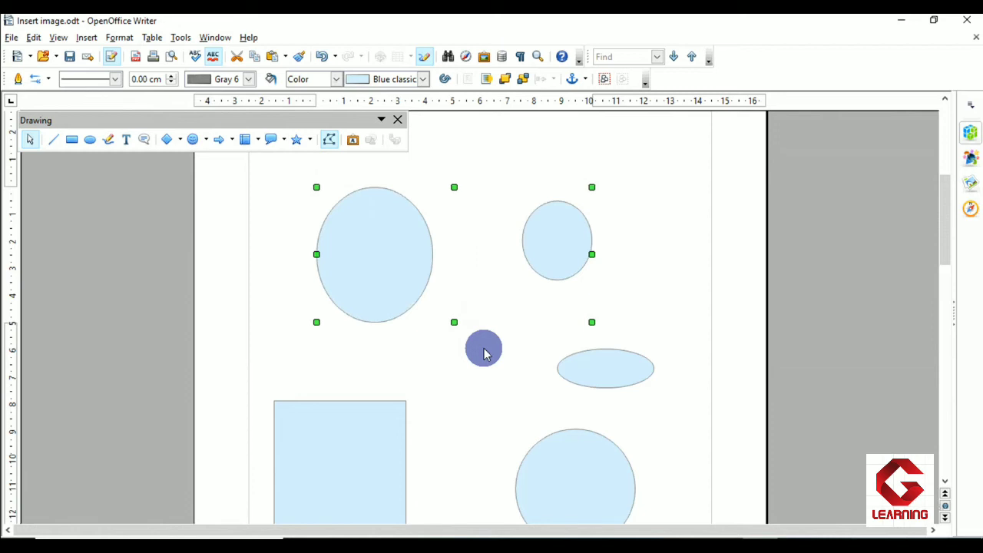
{"action": "left_click_drag", "start_coordinate": [470, 251], "coordinate": [465, 316]}
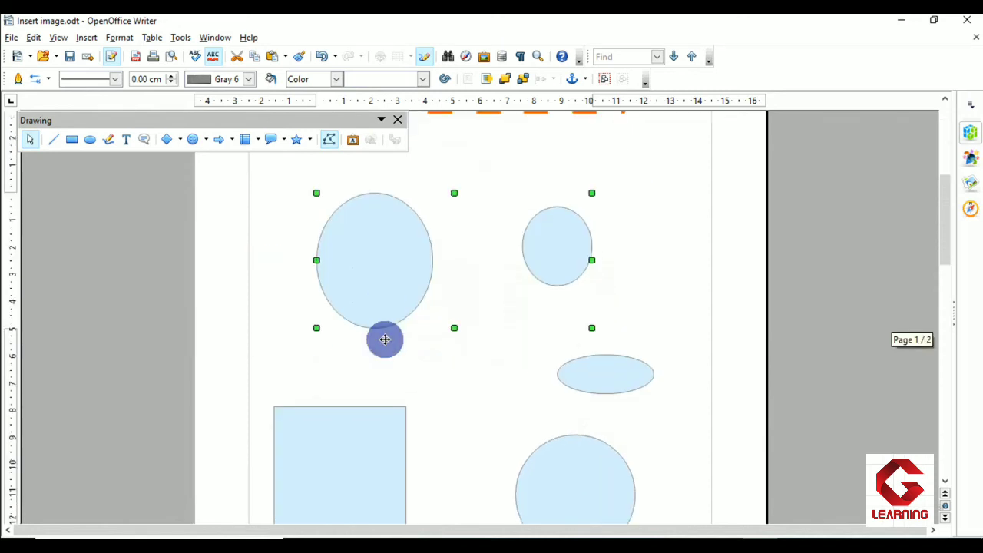
{"action": "left_click_drag", "start_coordinate": [371, 258], "coordinate": [405, 423]}
{"action": "left_click", "coordinate": [520, 454]}
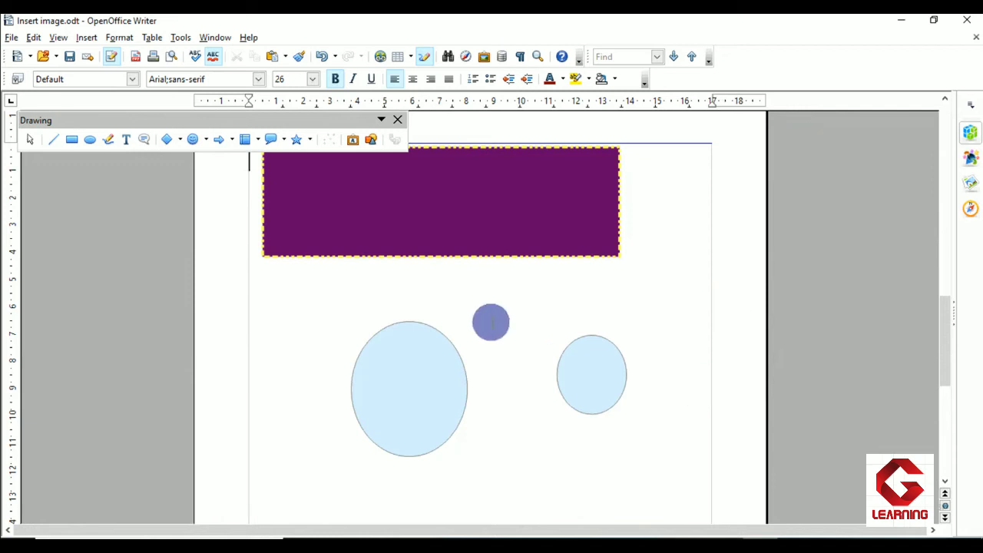
Select the square and the circle on page 1 alternately, one at a time
{"action": "scroll", "coordinate": [470, 406], "scroll_direction": "up", "scroll_amount": 8}
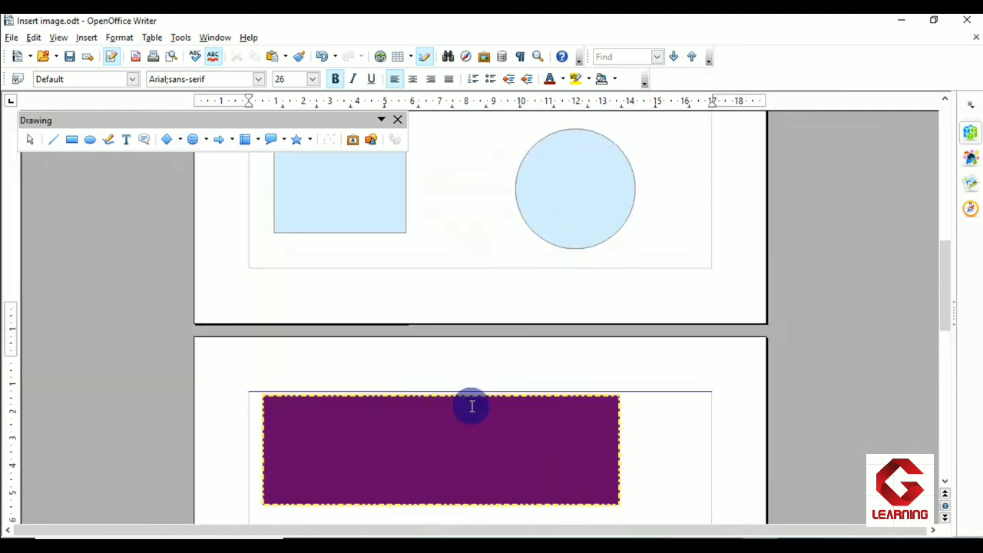
{"action": "scroll", "coordinate": [470, 405], "scroll_direction": "up", "scroll_amount": 5}
{"action": "left_click", "coordinate": [338, 392]}
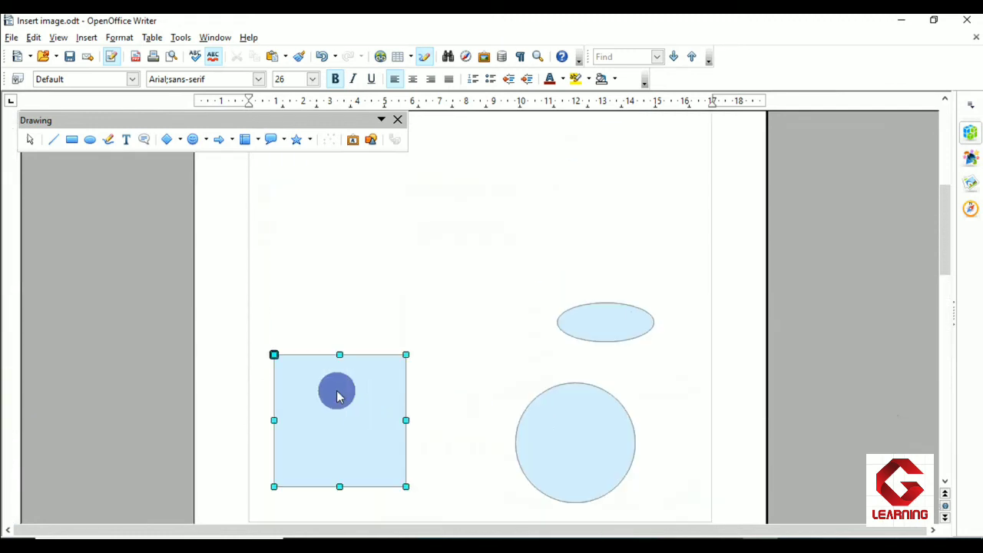
{"action": "left_click", "coordinate": [579, 427]}
{"action": "left_click", "coordinate": [353, 411]}
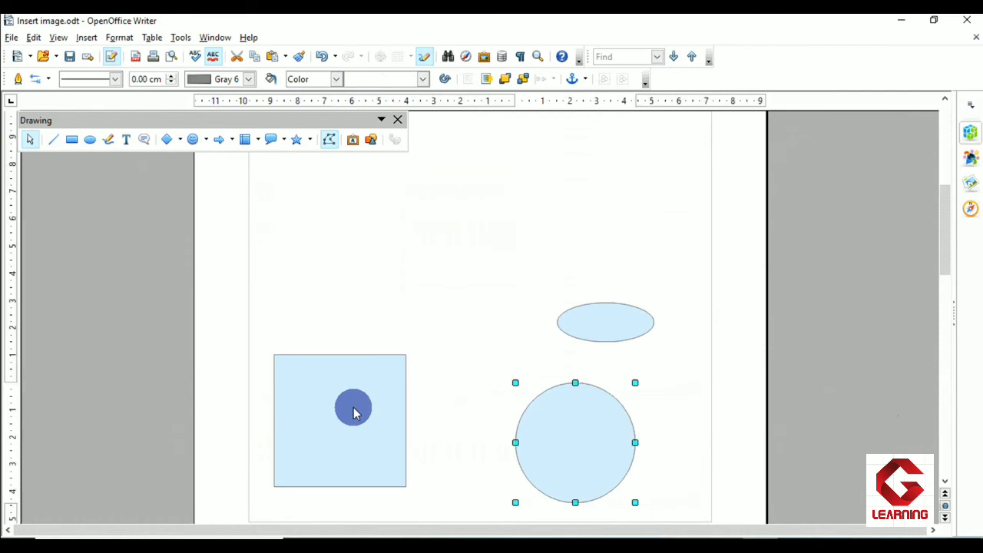
{"action": "left_click", "coordinate": [549, 444]}
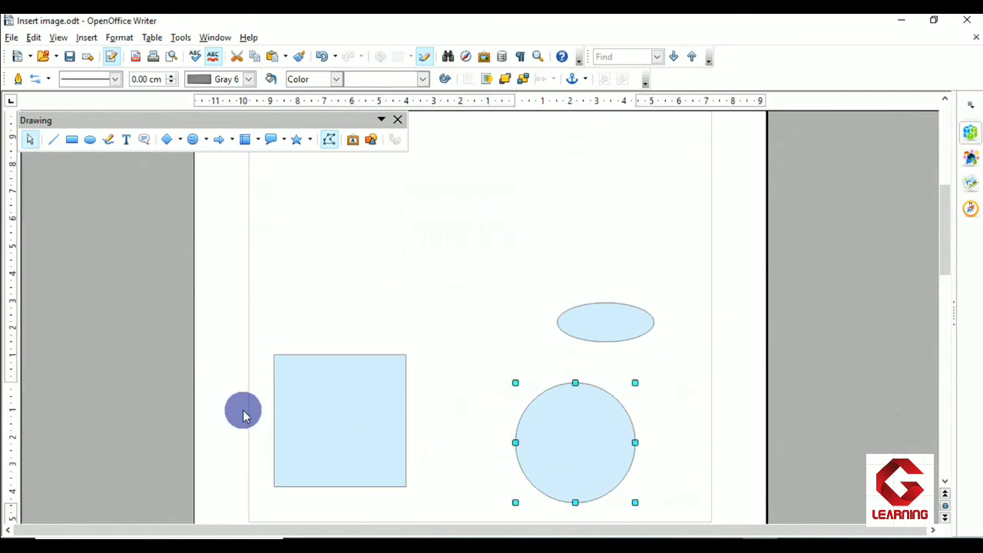
Select the square and the circle together and group them
{"action": "left_click", "coordinate": [376, 419]}
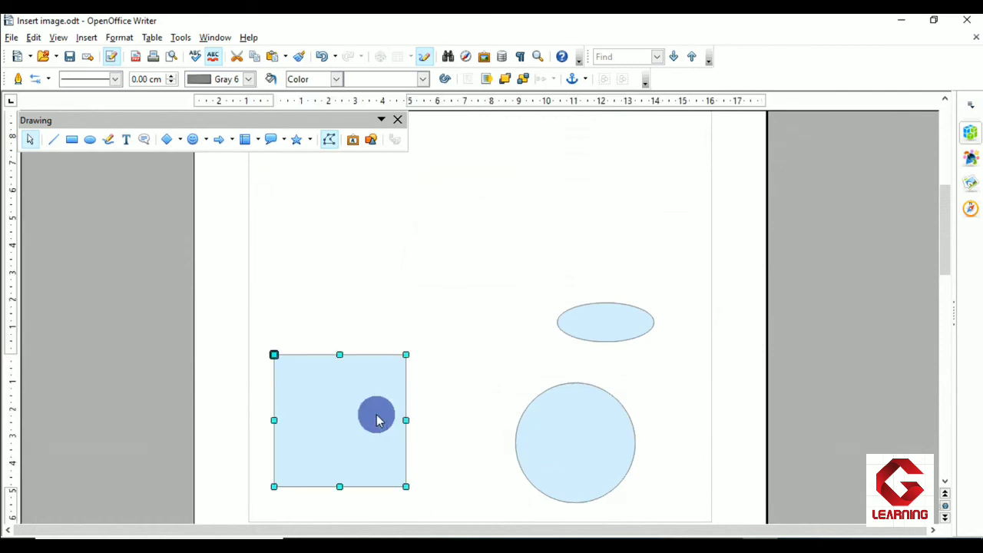
{"action": "left_click", "coordinate": [557, 458]}
{"action": "left_click", "coordinate": [562, 444], "text": "shift"}
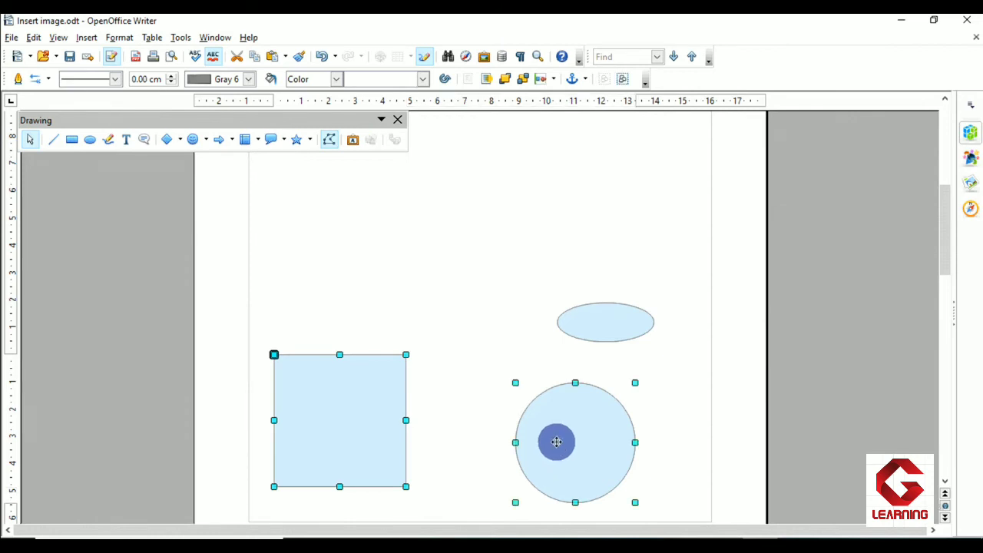
{"action": "left_click", "coordinate": [117, 38]}
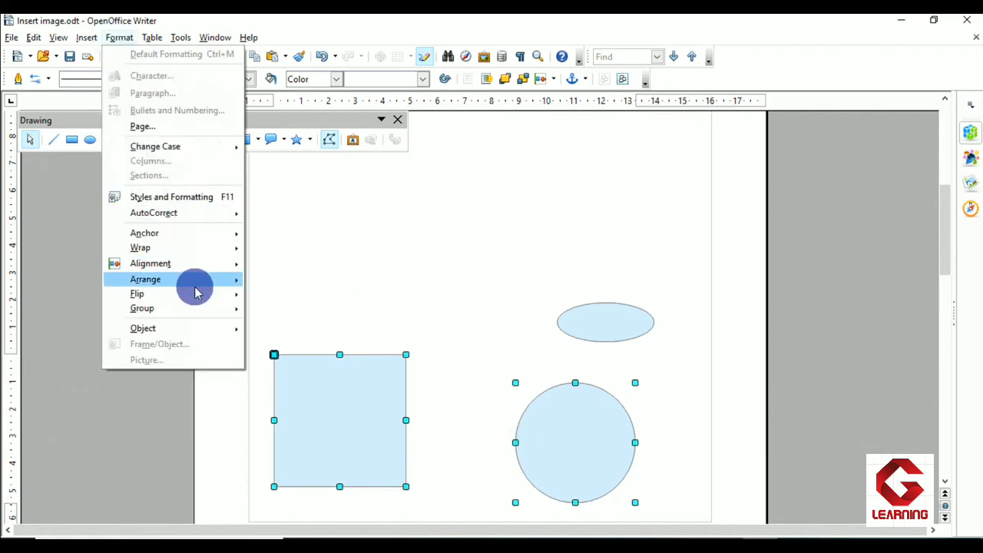
{"action": "mouse_move", "coordinate": [202, 314]}
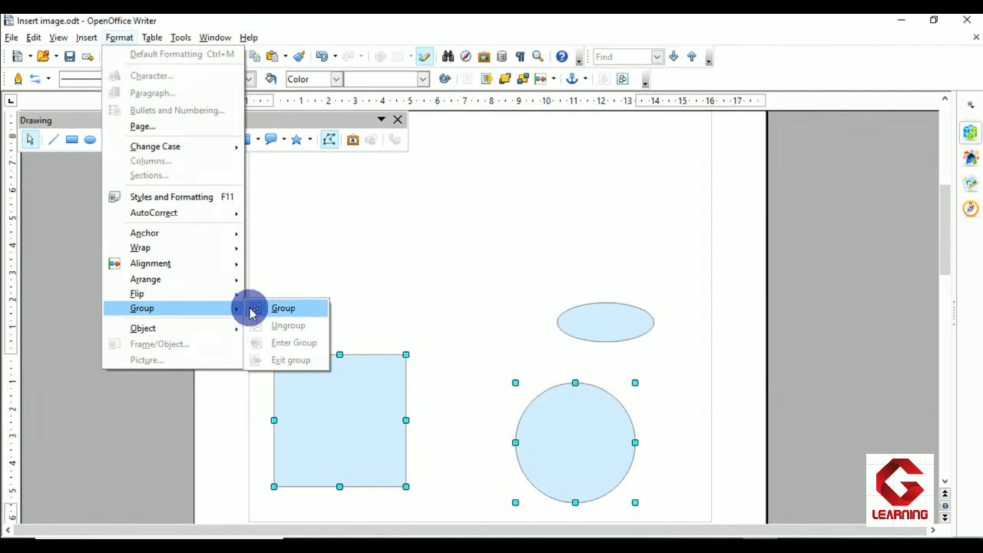
{"action": "left_click", "coordinate": [300, 310]}
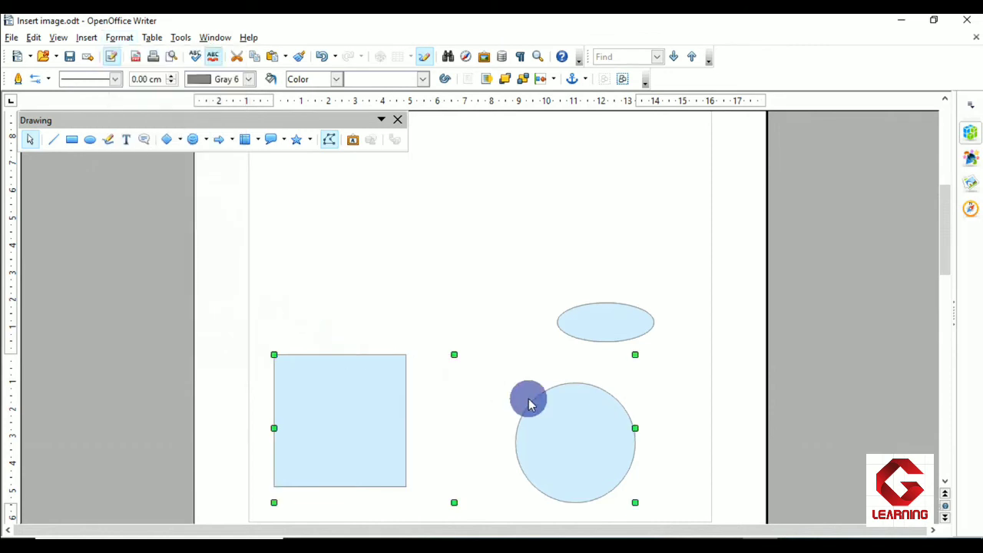
Narrow the square-and-circle group to about 10.9 cm and move it up below the orange-dashed rectangle on page 1
{"action": "scroll", "coordinate": [468, 376], "scroll_direction": "down", "scroll_amount": 3}
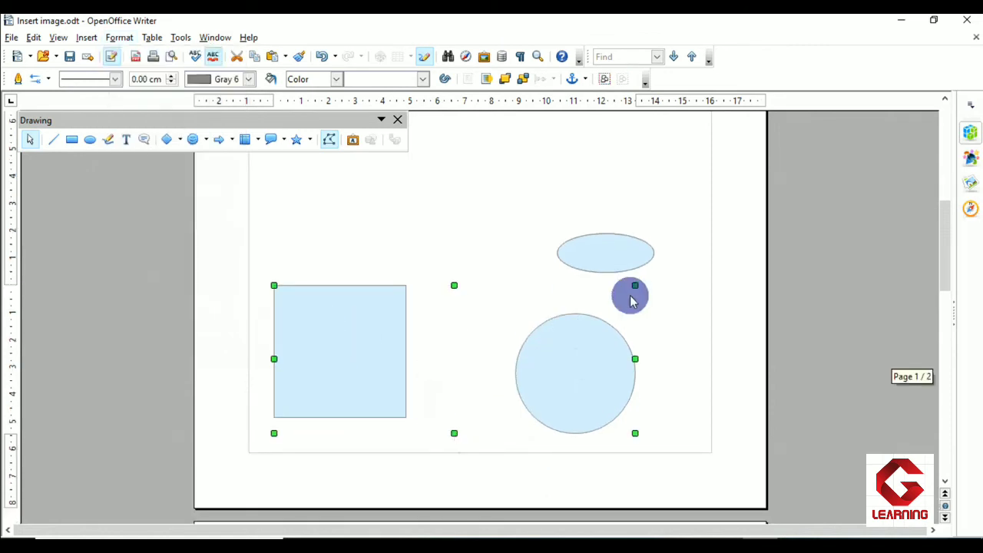
{"action": "left_click_drag", "start_coordinate": [635, 359], "coordinate": [569, 358]}
{"action": "left_click_drag", "start_coordinate": [373, 338], "coordinate": [439, 209]}
{"action": "scroll", "coordinate": [461, 368], "scroll_direction": "up", "scroll_amount": 3}
{"action": "left_click_drag", "start_coordinate": [433, 381], "coordinate": [421, 281]}
{"action": "scroll", "coordinate": [515, 428], "scroll_direction": "up", "scroll_amount": 3}
{"action": "left_click_drag", "start_coordinate": [423, 388], "coordinate": [379, 370]}
{"action": "left_click", "coordinate": [421, 465]}
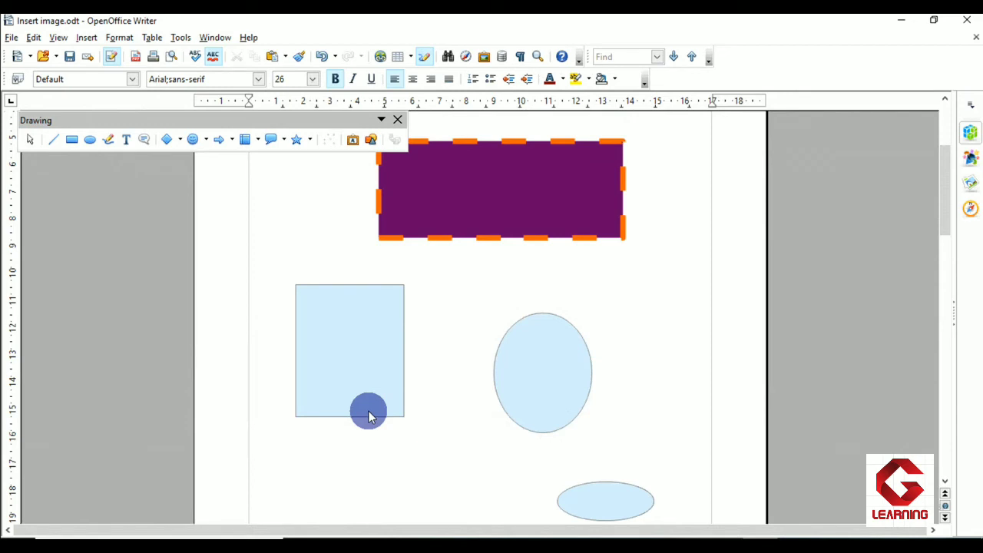
{"action": "left_click", "coordinate": [359, 361]}
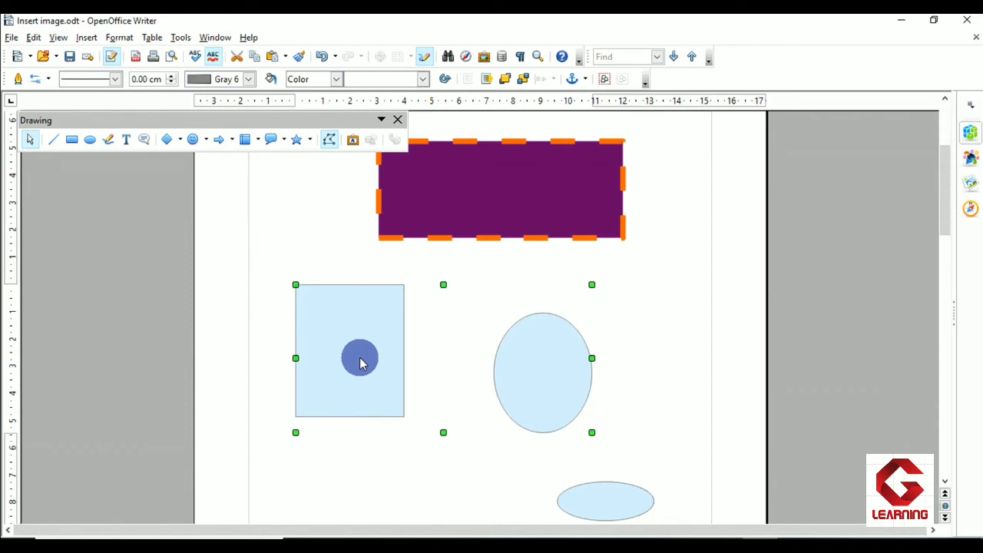
Ungroup the square-and-circle group on page 1 and clear the selection
{"action": "right_click", "coordinate": [359, 360]}
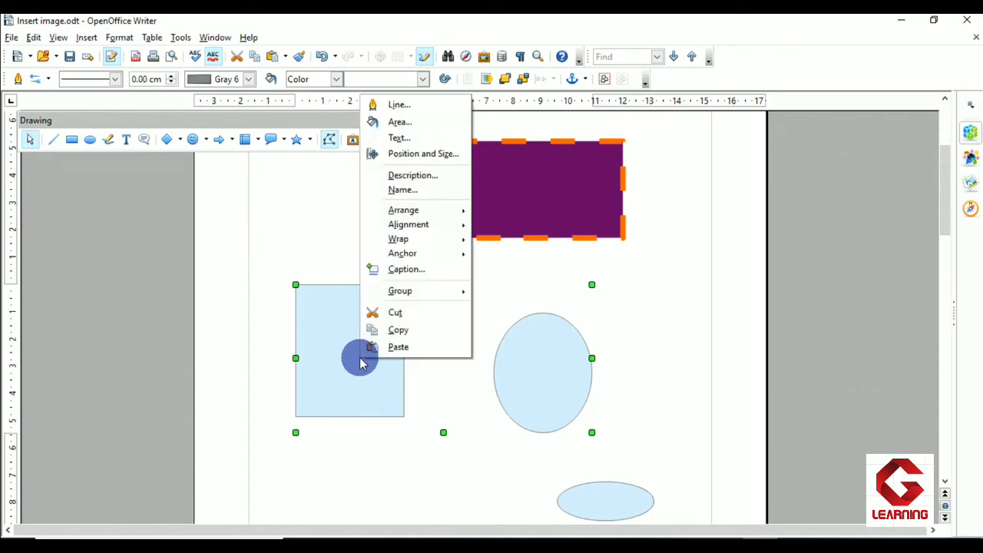
{"action": "mouse_move", "coordinate": [390, 294]}
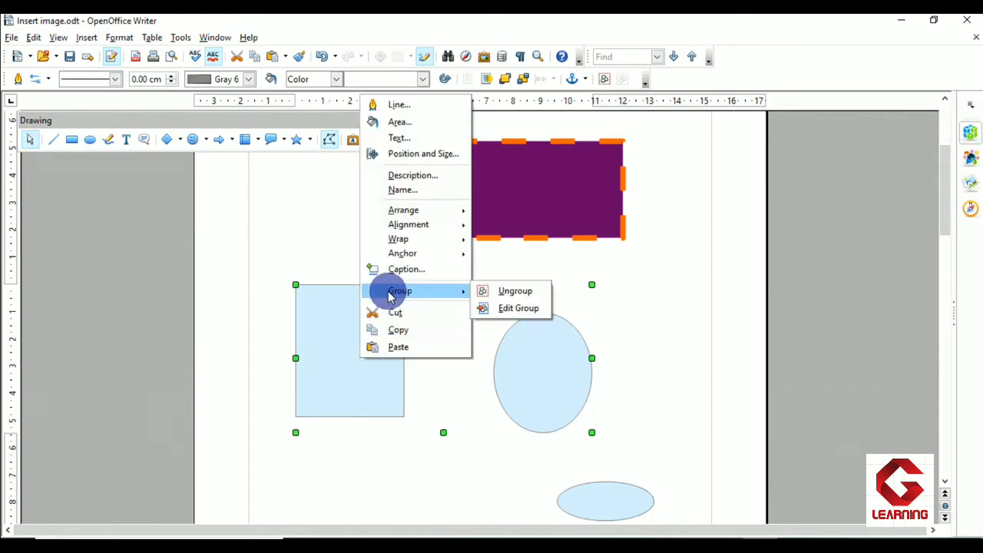
{"action": "left_click", "coordinate": [510, 292]}
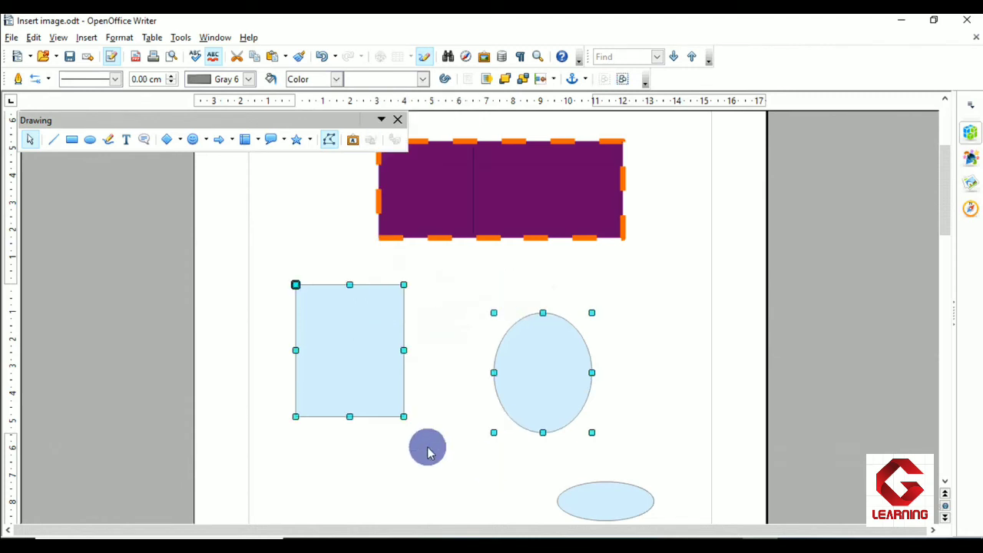
{"action": "left_click", "coordinate": [395, 452]}
Select the ungrouped circle on its own and move it to the right, away from the square
{"action": "left_click", "coordinate": [517, 404]}
{"action": "left_click", "coordinate": [362, 377]}
{"action": "double_click", "coordinate": [539, 368]}
{"action": "left_click_drag", "start_coordinate": [526, 368], "coordinate": [623, 345]}
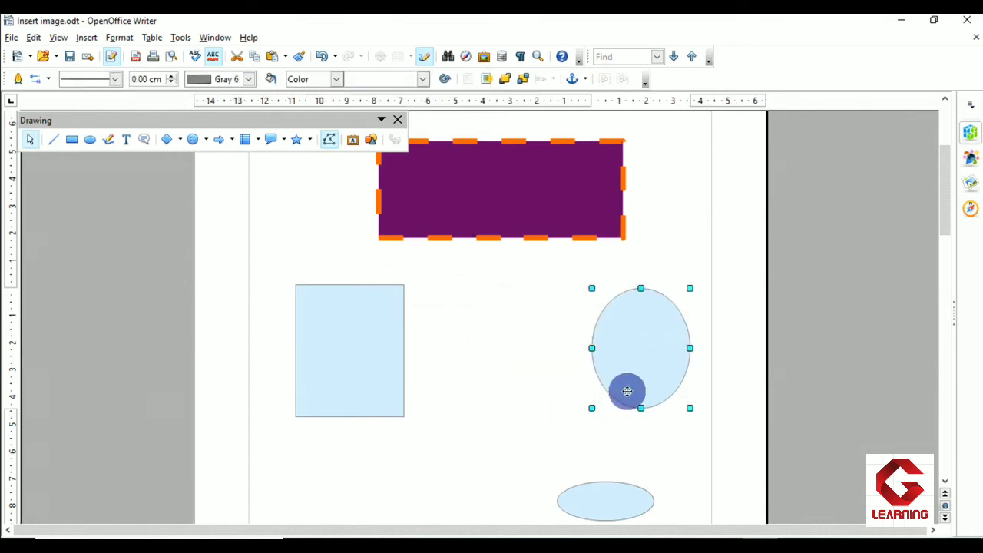
Shrink the circle on page 1 to about 2.3 cm wide and 3 cm high, and deselect it
{"action": "double_click", "coordinate": [672, 302]}
{"action": "left_click", "coordinate": [687, 288]}
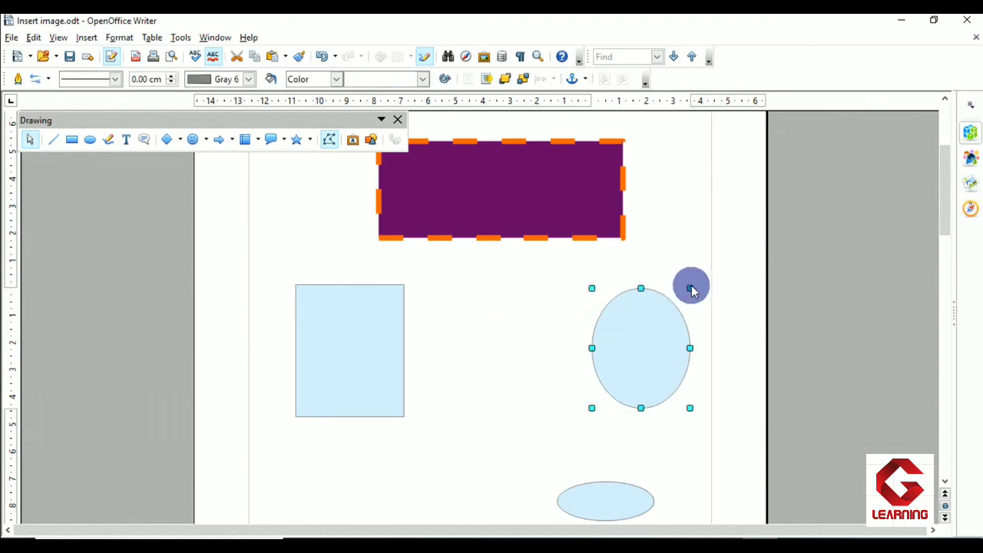
{"action": "left_click_drag", "start_coordinate": [687, 290], "coordinate": [654, 325]}
{"action": "left_click", "coordinate": [515, 374]}
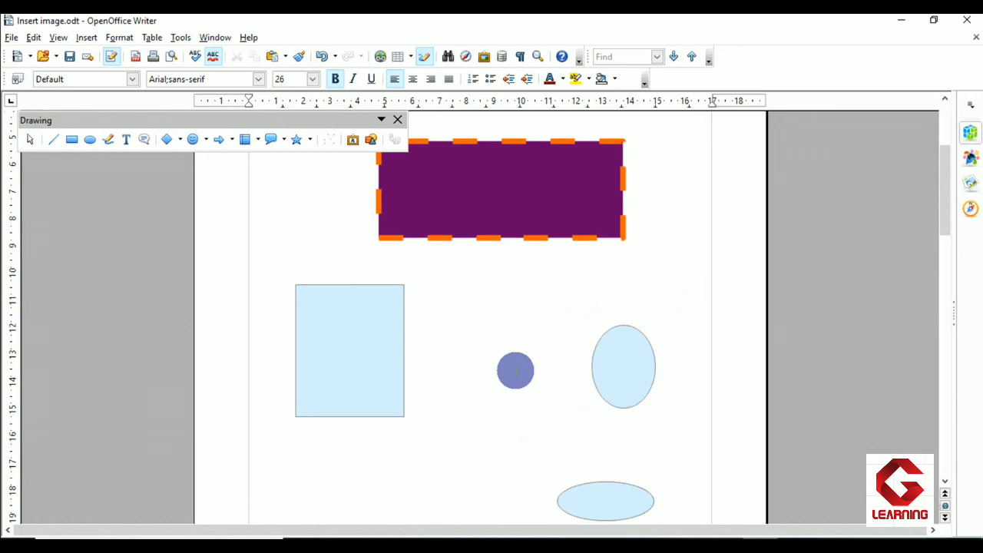
{"action": "left_click_drag", "start_coordinate": [516, 373], "coordinate": [537, 368]}
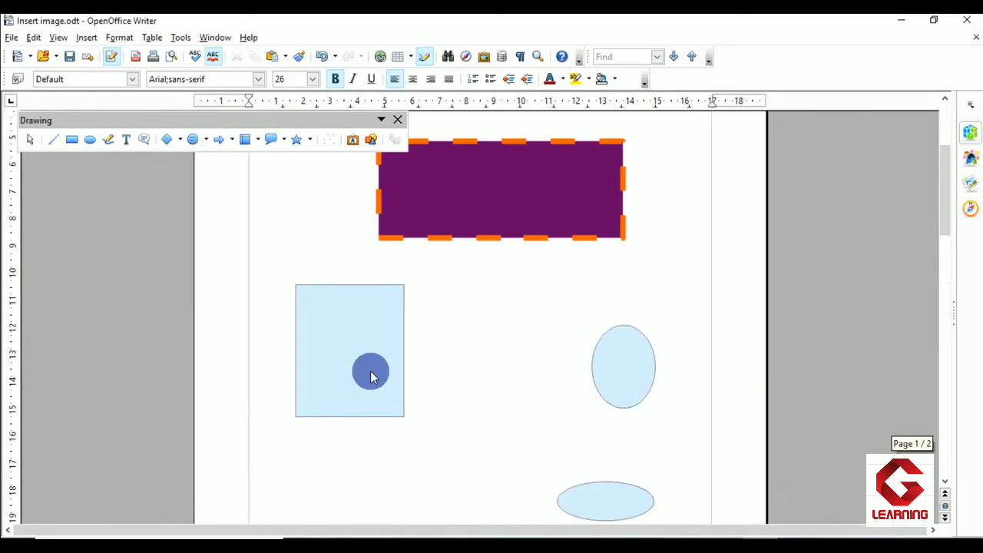
Delete the yellow-dashed purple rectangle on page 2, and undo the deletion
{"action": "left_click", "coordinate": [373, 377]}
{"action": "scroll", "coordinate": [479, 449], "scroll_direction": "down", "scroll_amount": 5}
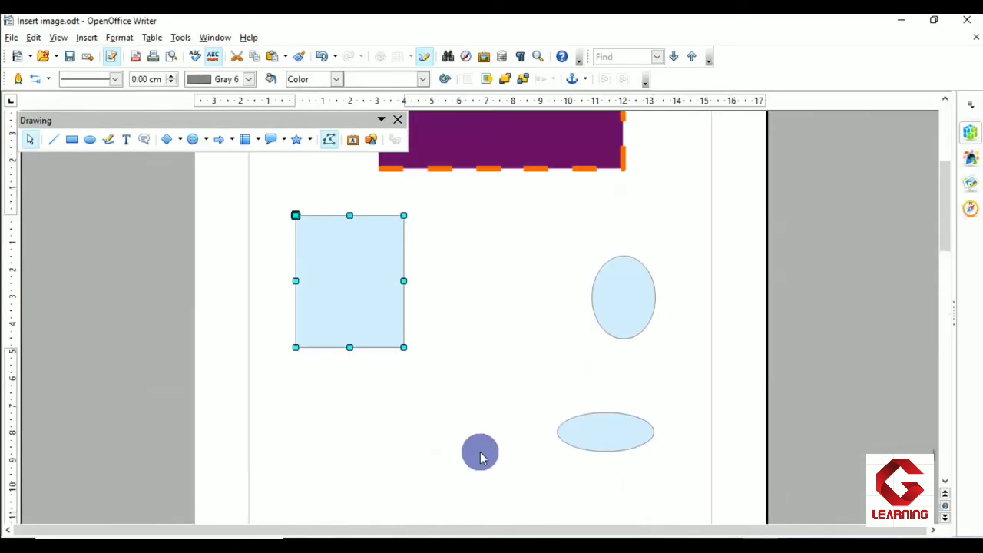
{"action": "scroll", "coordinate": [480, 458], "scroll_direction": "up", "scroll_amount": 4}
{"action": "scroll", "coordinate": [479, 453], "scroll_direction": "down", "scroll_amount": 12}
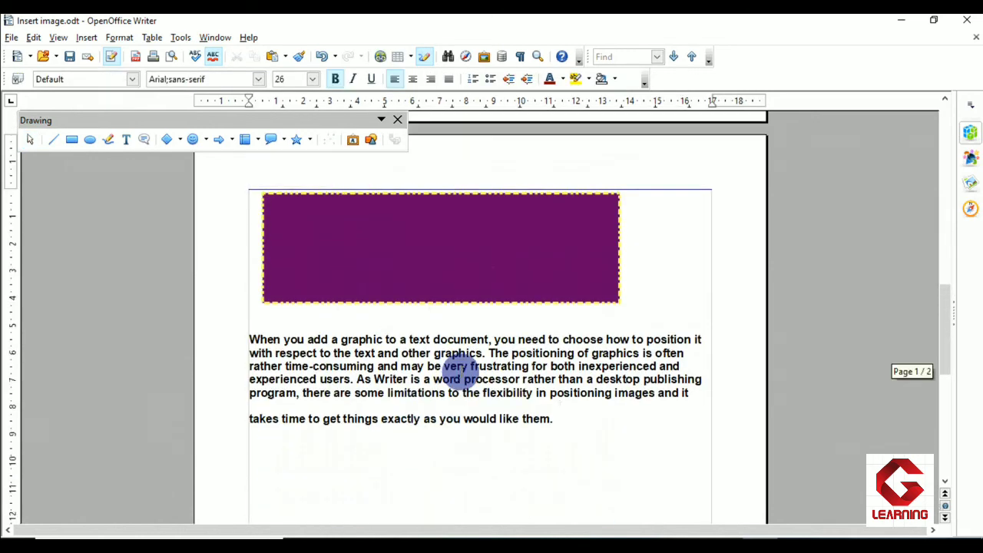
{"action": "left_click", "coordinate": [353, 243]}
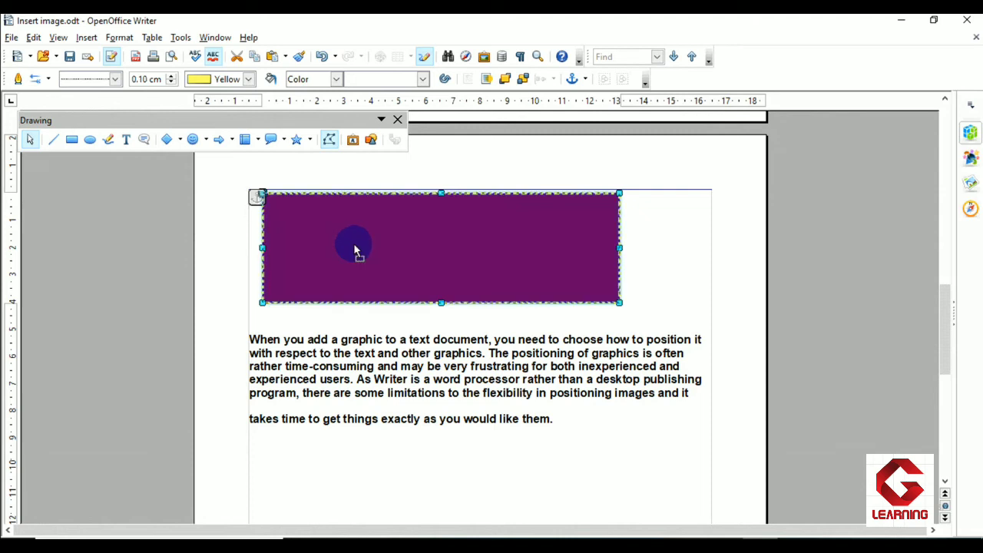
{"action": "key", "text": "Delete"}
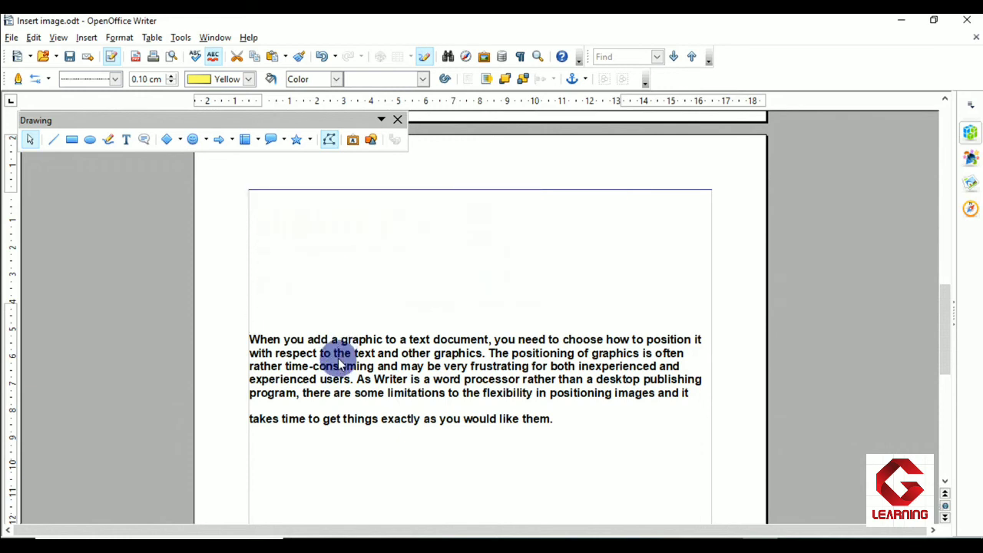
{"action": "key", "text": "ctrl+z"}
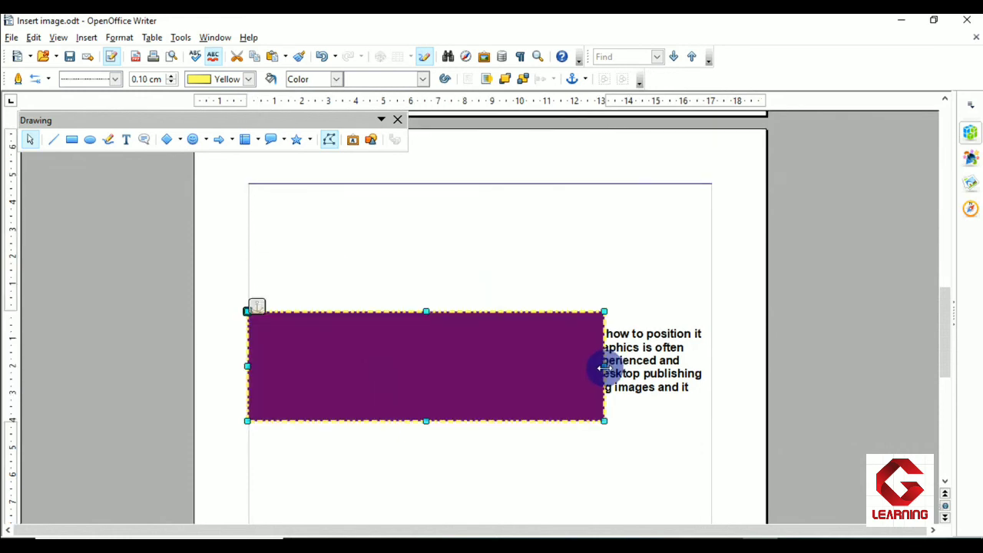
Place the yellow-dashed rectangle over the paragraph on page 2 and widen it to the full text width, about 17 cm
{"action": "left_click_drag", "start_coordinate": [603, 368], "coordinate": [710, 369]}
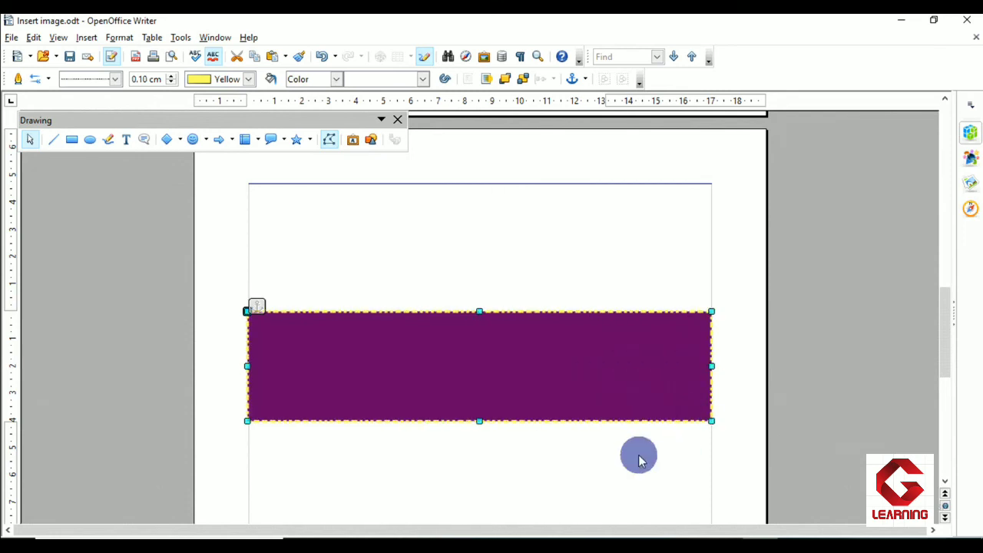
{"action": "left_click", "coordinate": [611, 452]}
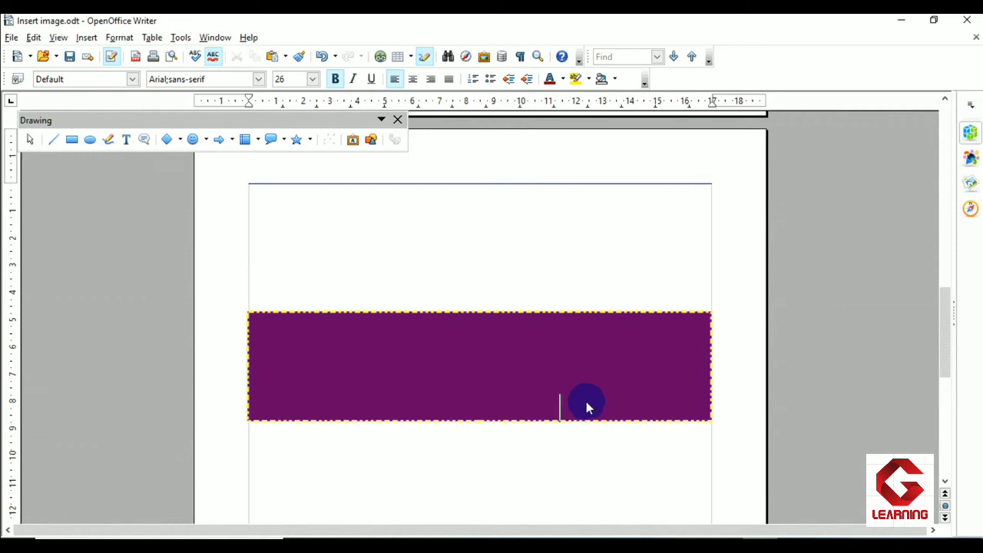
Set the text wrap of the yellow-dashed rectangle on page 2 to In Background
{"action": "left_click", "coordinate": [486, 321]}
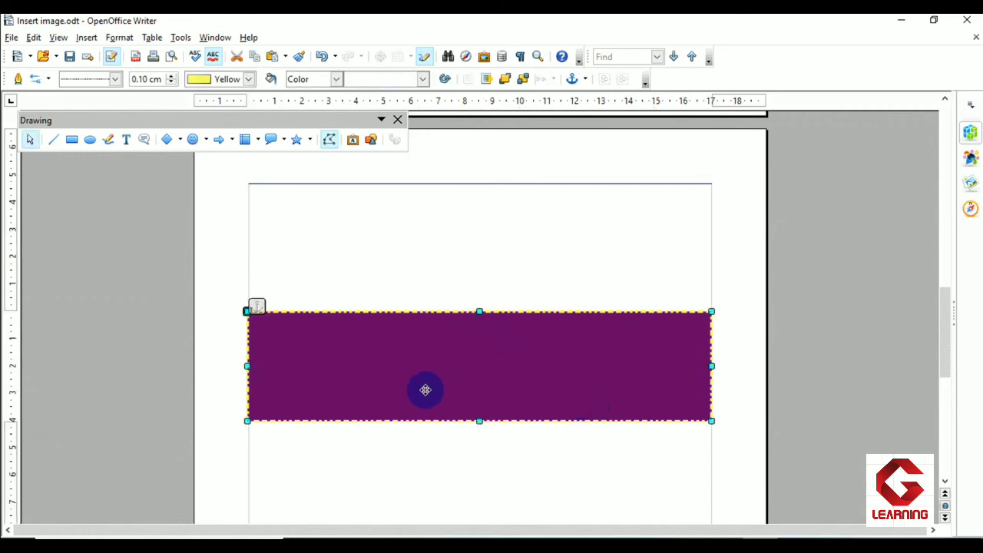
{"action": "left_click", "coordinate": [119, 38]}
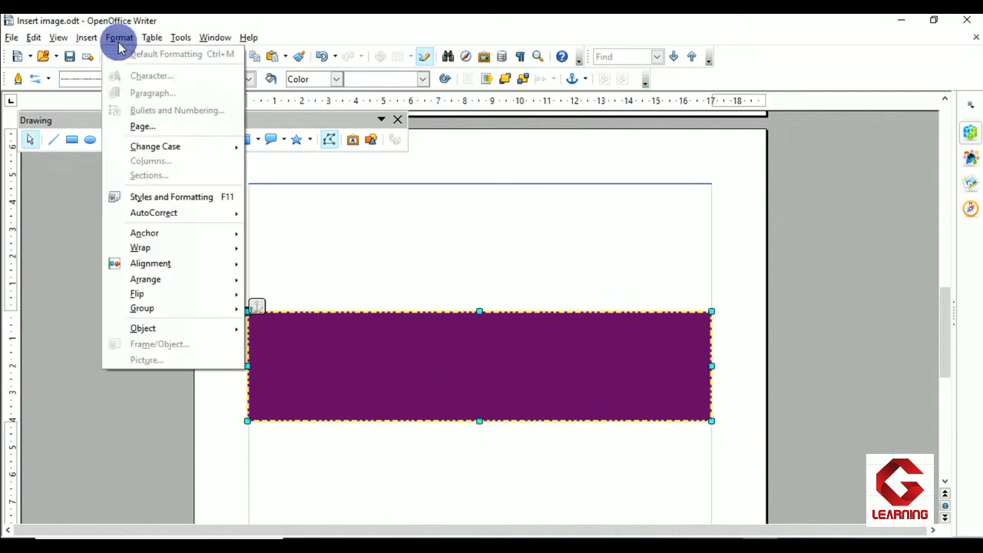
{"action": "mouse_move", "coordinate": [188, 255]}
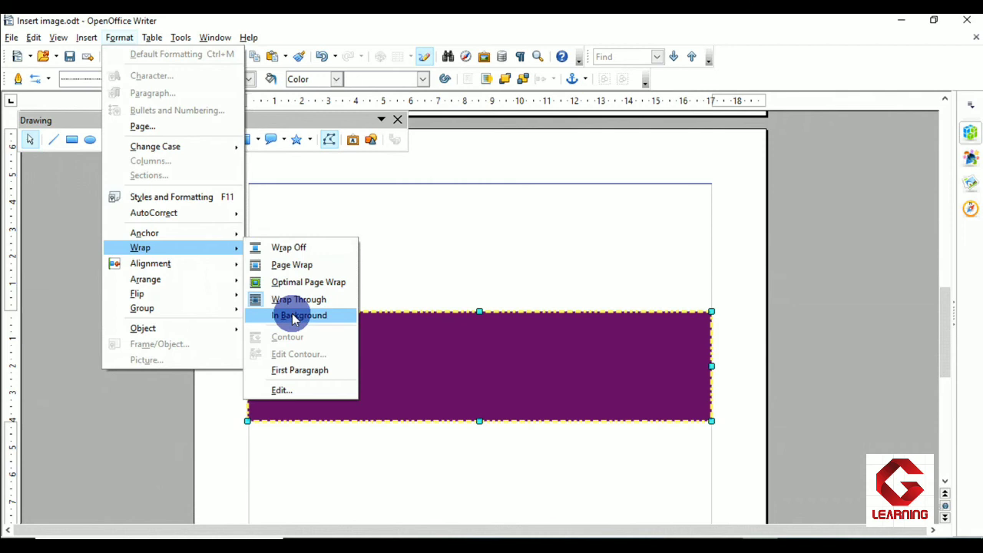
{"action": "left_click", "coordinate": [294, 317]}
{"action": "left_click", "coordinate": [457, 449]}
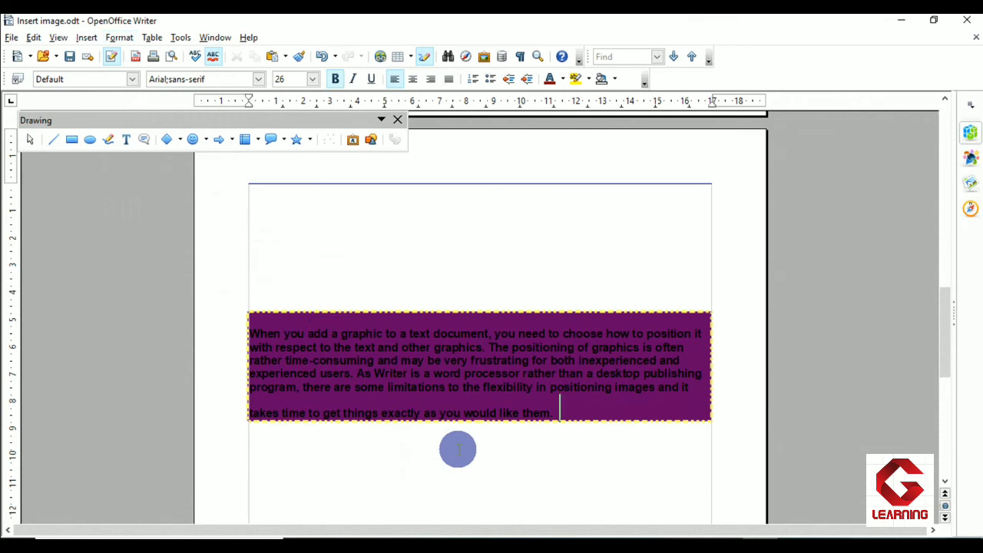
{"action": "left_click", "coordinate": [445, 320]}
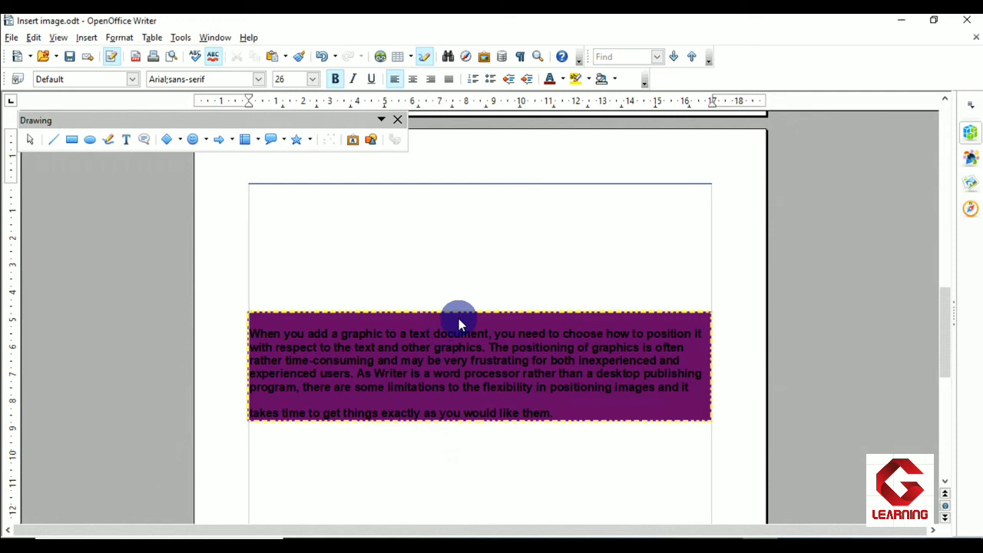
Move the small circle on page 1 so that it overlaps the right edge of the square
{"action": "scroll", "coordinate": [505, 349], "scroll_direction": "up", "scroll_amount": 20}
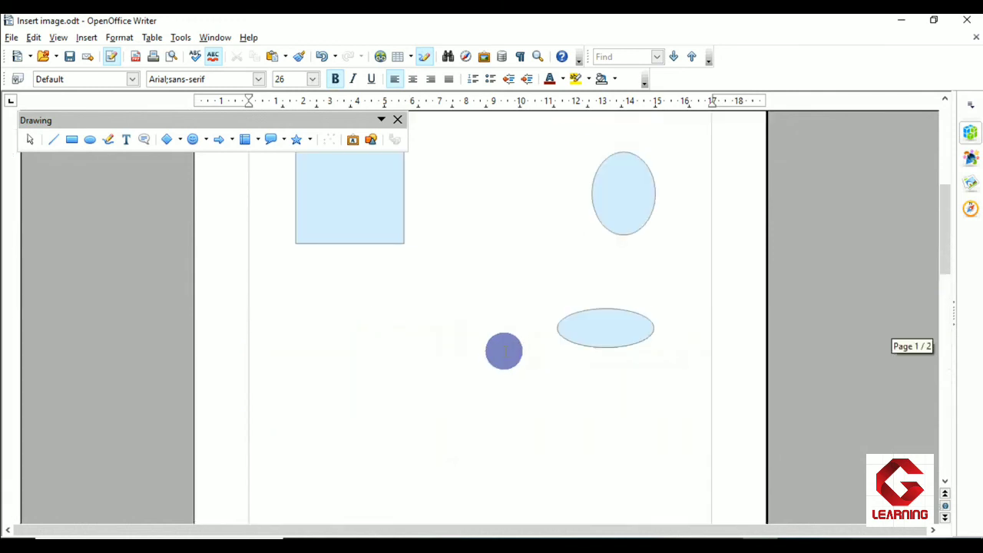
{"action": "scroll", "coordinate": [461, 371], "scroll_direction": "down", "scroll_amount": 2}
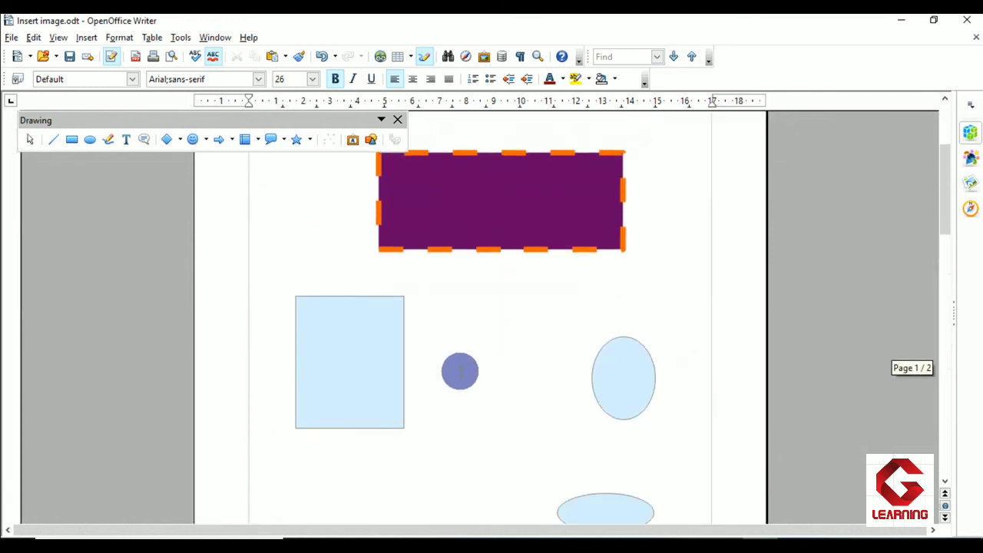
{"action": "left_click", "coordinate": [339, 377]}
{"action": "left_click_drag", "start_coordinate": [637, 384], "coordinate": [413, 393]}
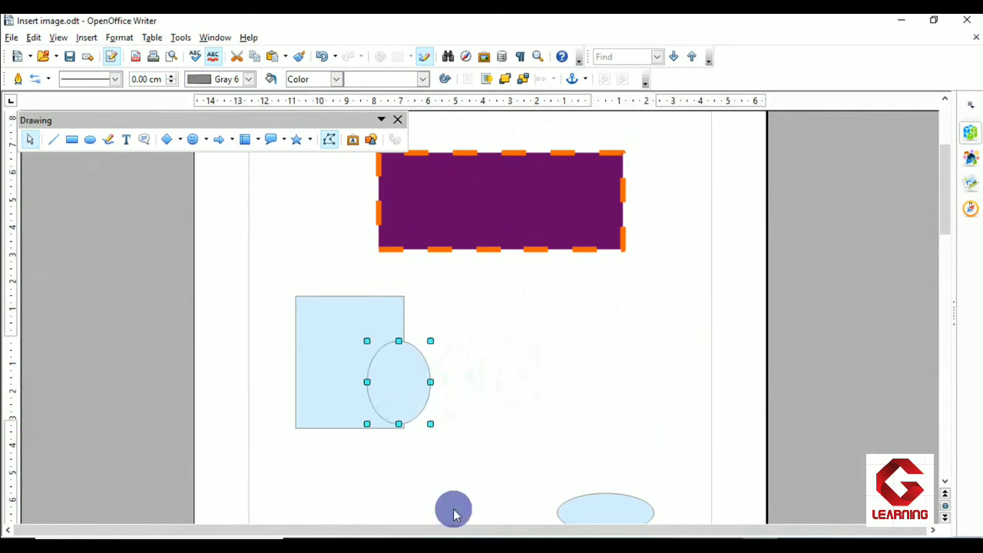
Fill the square on page 1 with the Dark violet color
{"action": "left_click", "coordinate": [330, 363]}
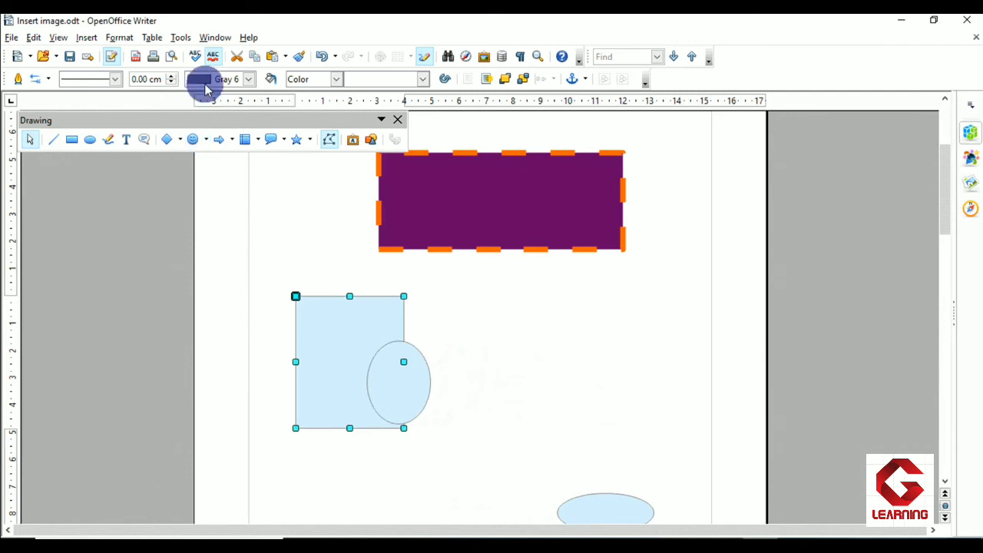
{"action": "left_click", "coordinate": [269, 80]}
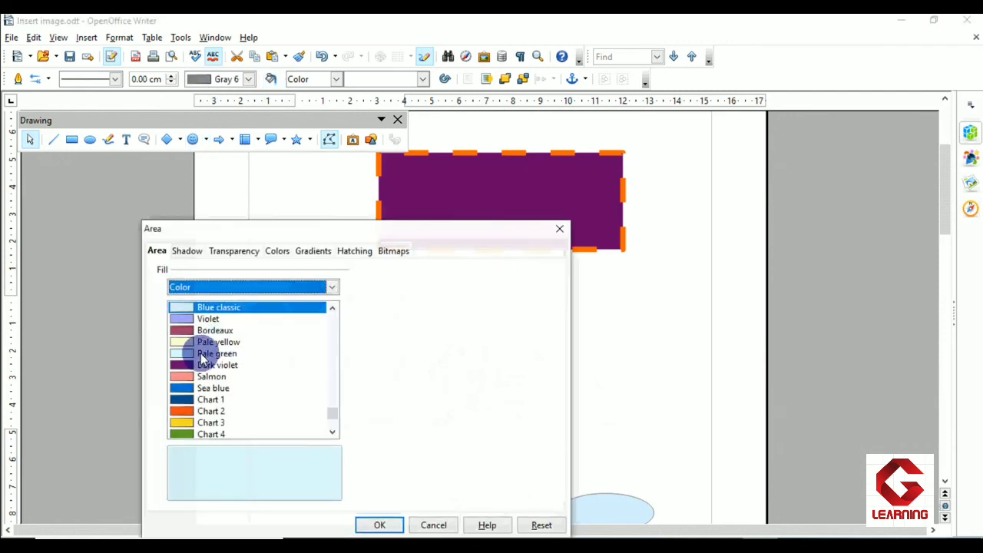
{"action": "left_click", "coordinate": [203, 366]}
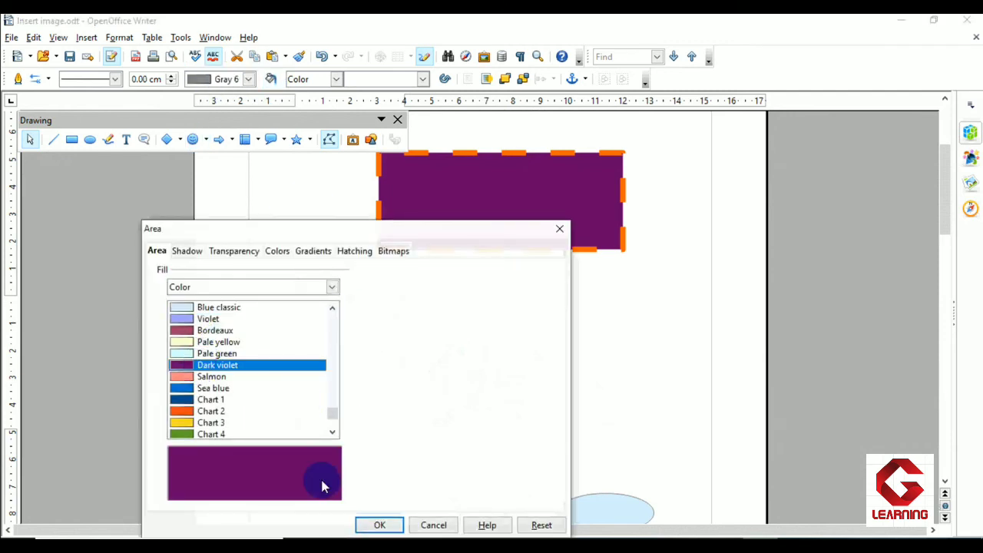
{"action": "left_click", "coordinate": [372, 525]}
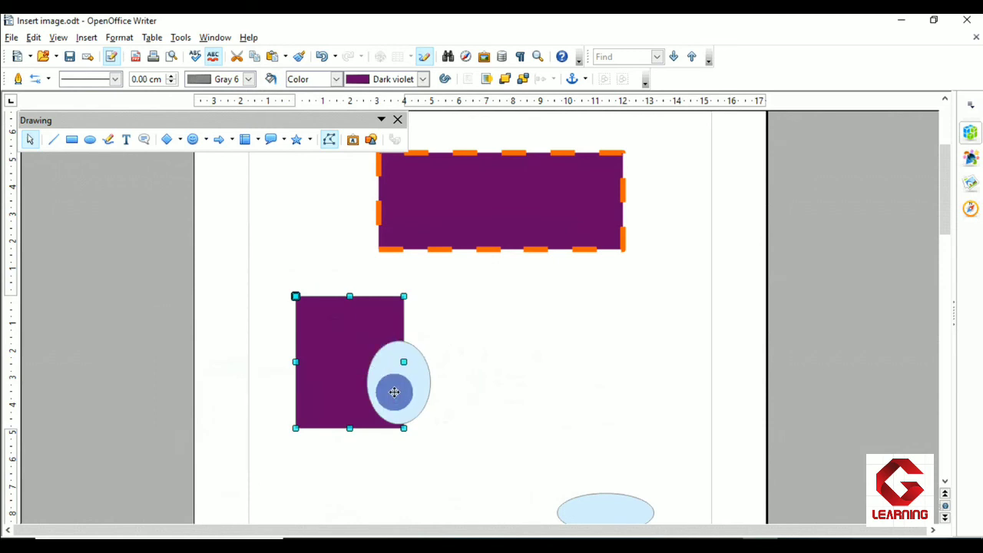
Fill the circle overlapping the square with the Chart 3 color
{"action": "left_click", "coordinate": [419, 394]}
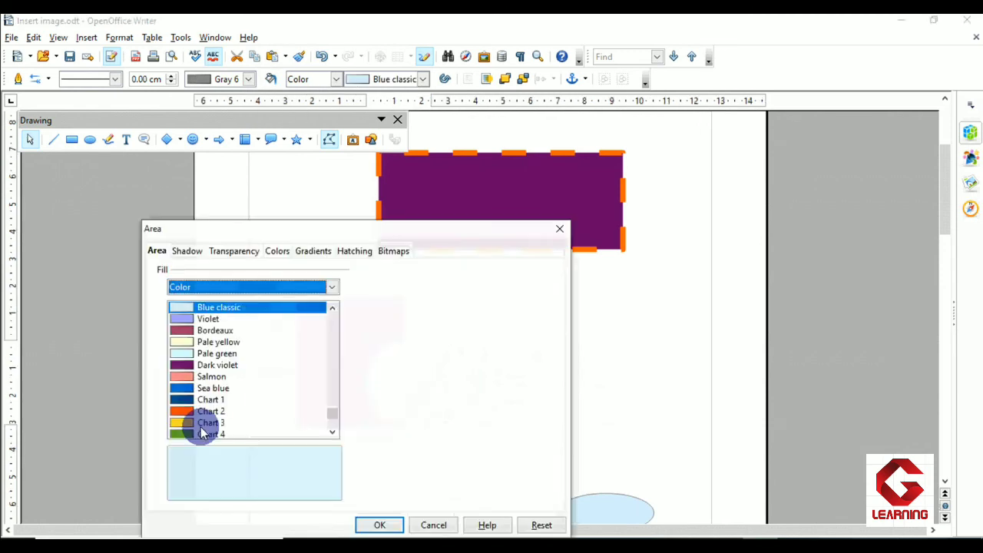
{"action": "left_click", "coordinate": [201, 424]}
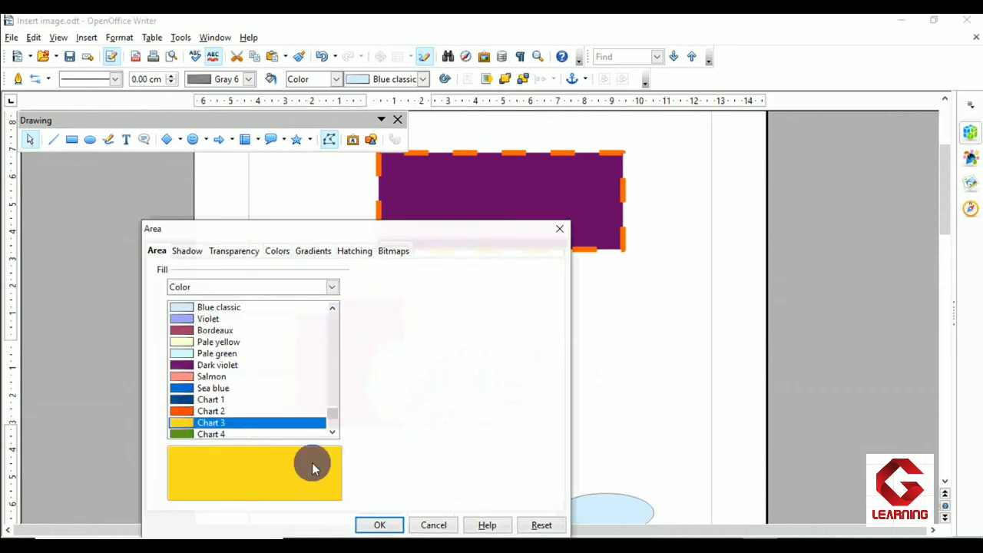
{"action": "left_click", "coordinate": [380, 525]}
Fill the flat oval with orange and arrange it and the yellow circle so both overlap the square's right edge
{"action": "left_click", "coordinate": [582, 521]}
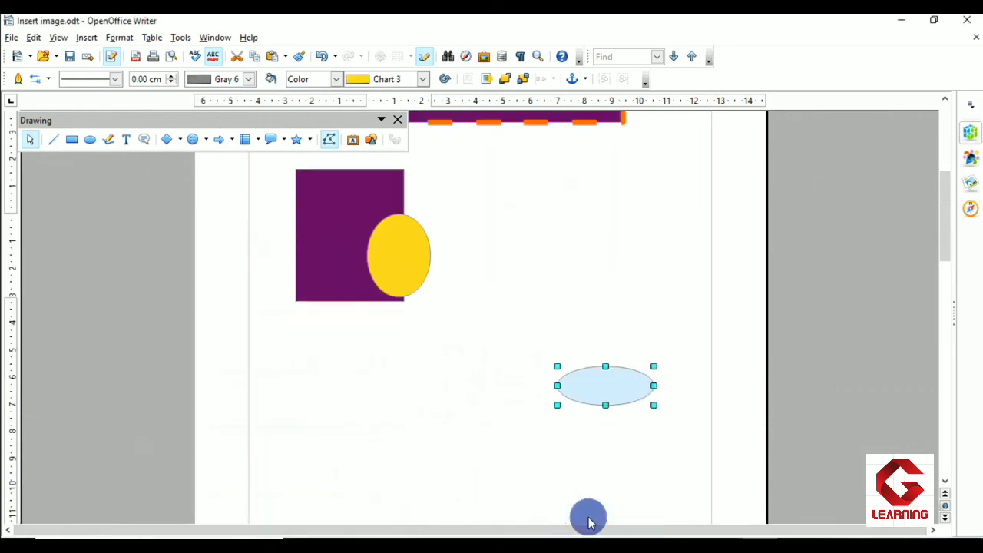
{"action": "left_click_drag", "start_coordinate": [553, 388], "coordinate": [347, 284]}
{"action": "left_click_drag", "start_coordinate": [426, 315], "coordinate": [434, 285]}
{"action": "left_click", "coordinate": [487, 381]}
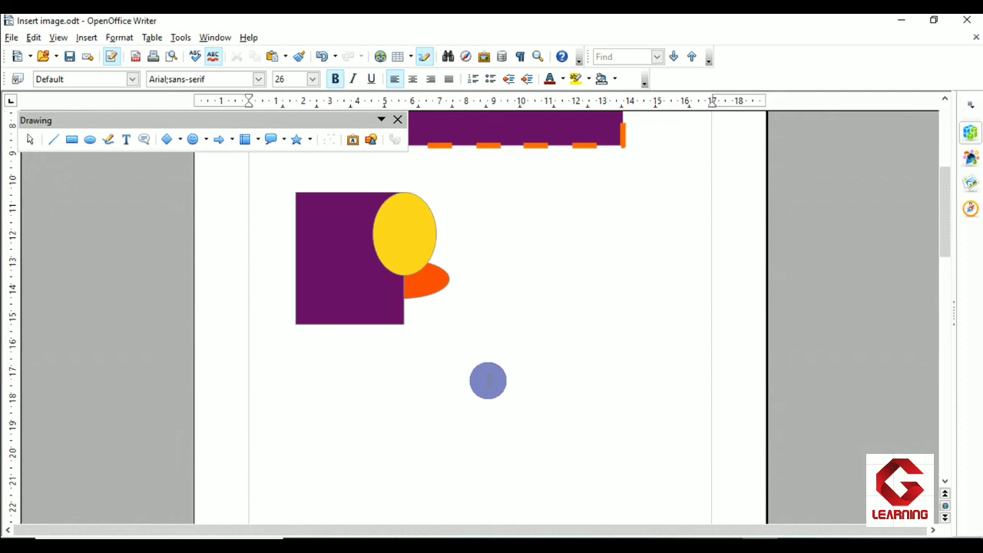
Arrange the orange oval in front of both the violet square and the yellow circle
{"action": "left_click", "coordinate": [440, 285]}
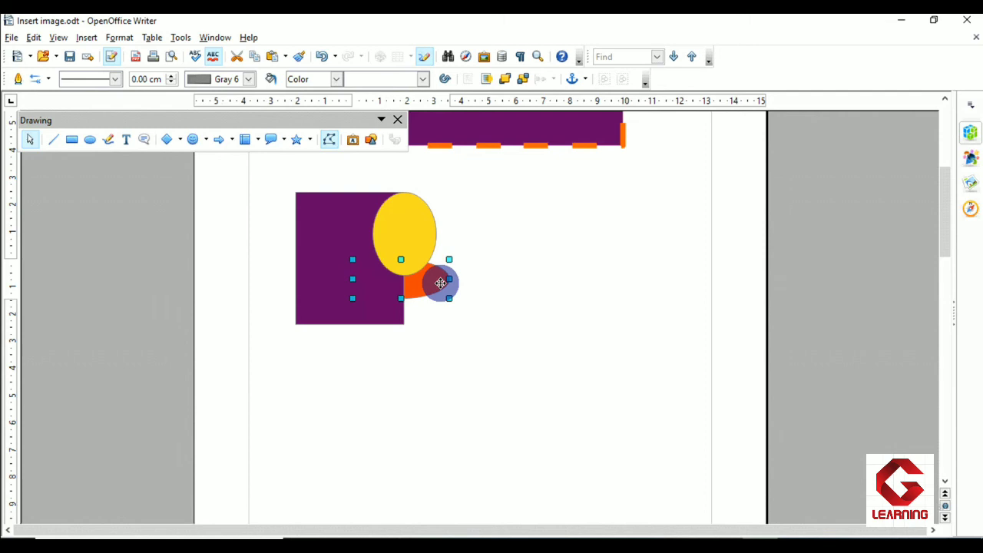
{"action": "left_click_drag", "start_coordinate": [440, 283], "coordinate": [444, 285]}
{"action": "left_click", "coordinate": [122, 38]}
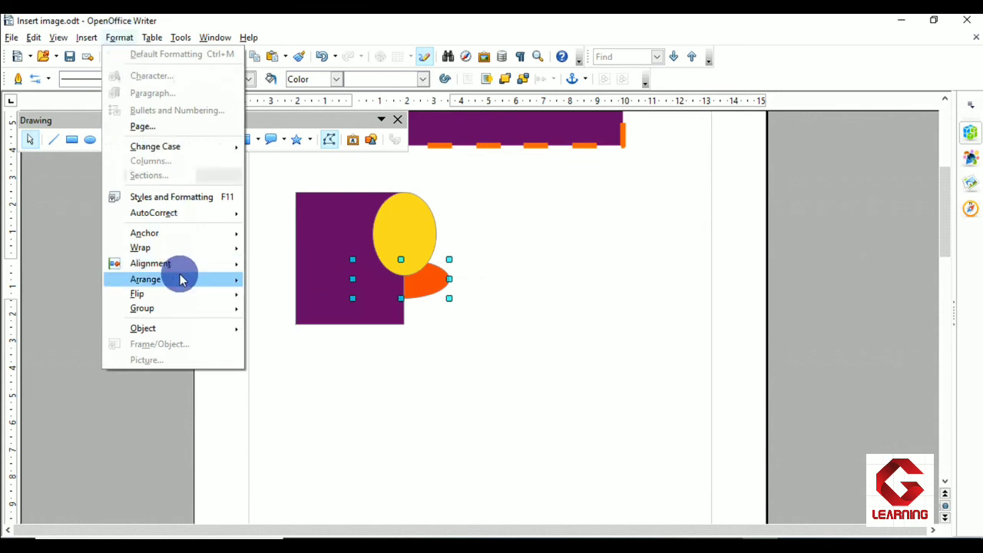
{"action": "mouse_move", "coordinate": [182, 280]}
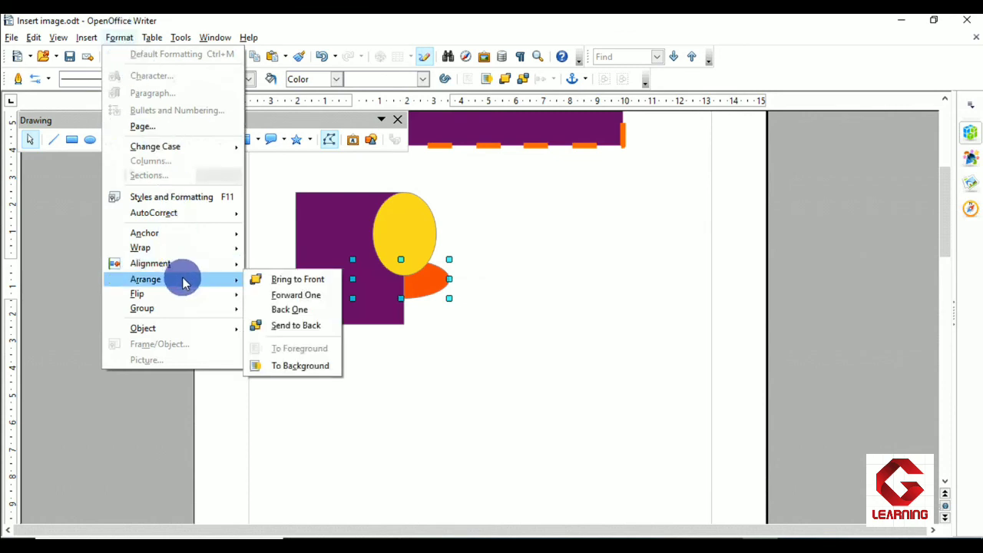
{"action": "left_click", "coordinate": [278, 292]}
{"action": "left_click", "coordinate": [329, 355]}
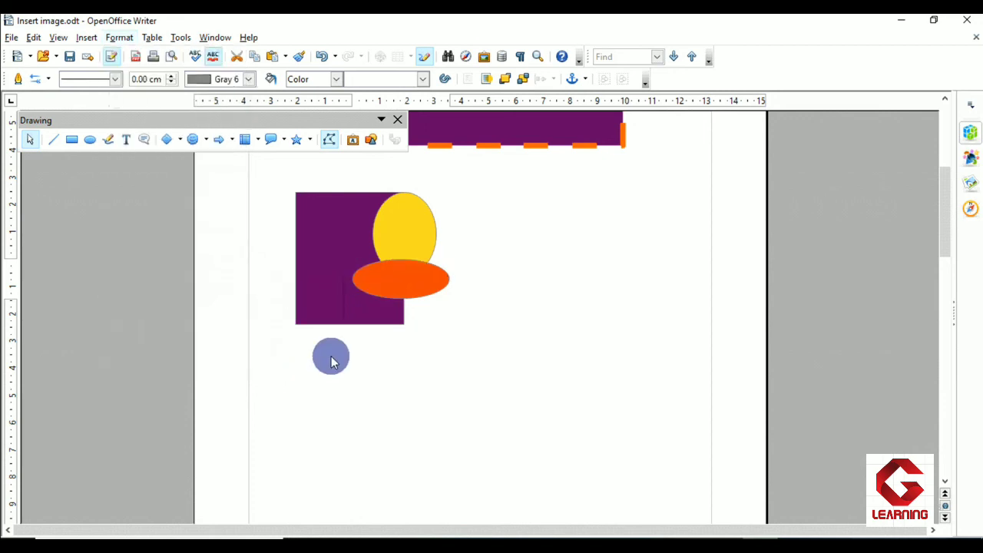
{"action": "scroll", "coordinate": [366, 378], "scroll_direction": "up", "scroll_amount": 5}
{"action": "scroll", "coordinate": [394, 398], "scroll_direction": "down", "scroll_amount": 2}
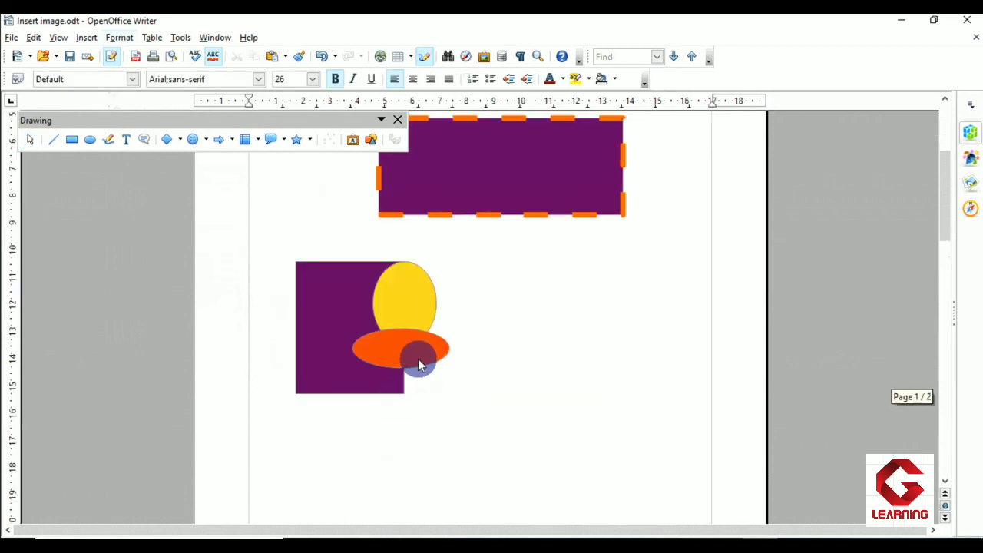
{"action": "scroll", "coordinate": [420, 359], "scroll_direction": "down", "scroll_amount": 1}
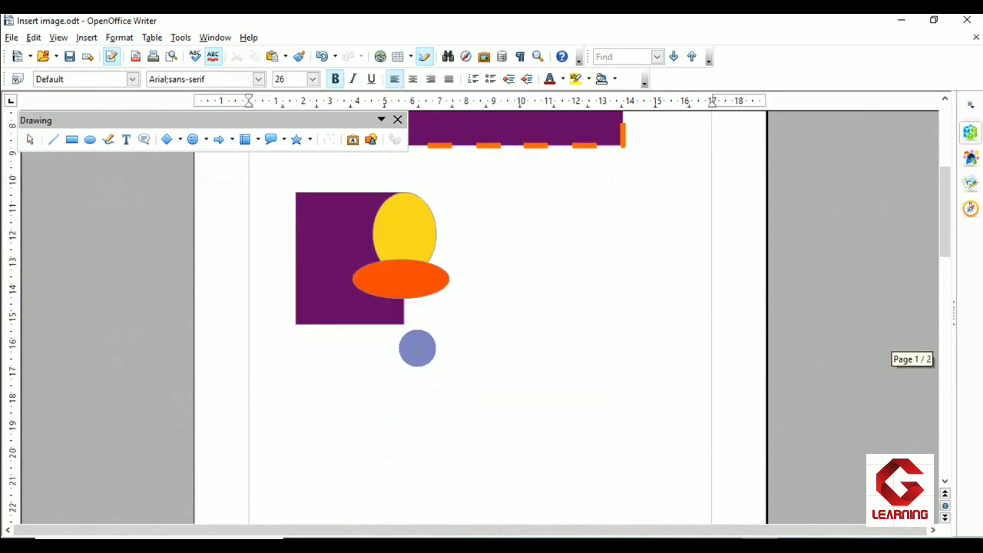